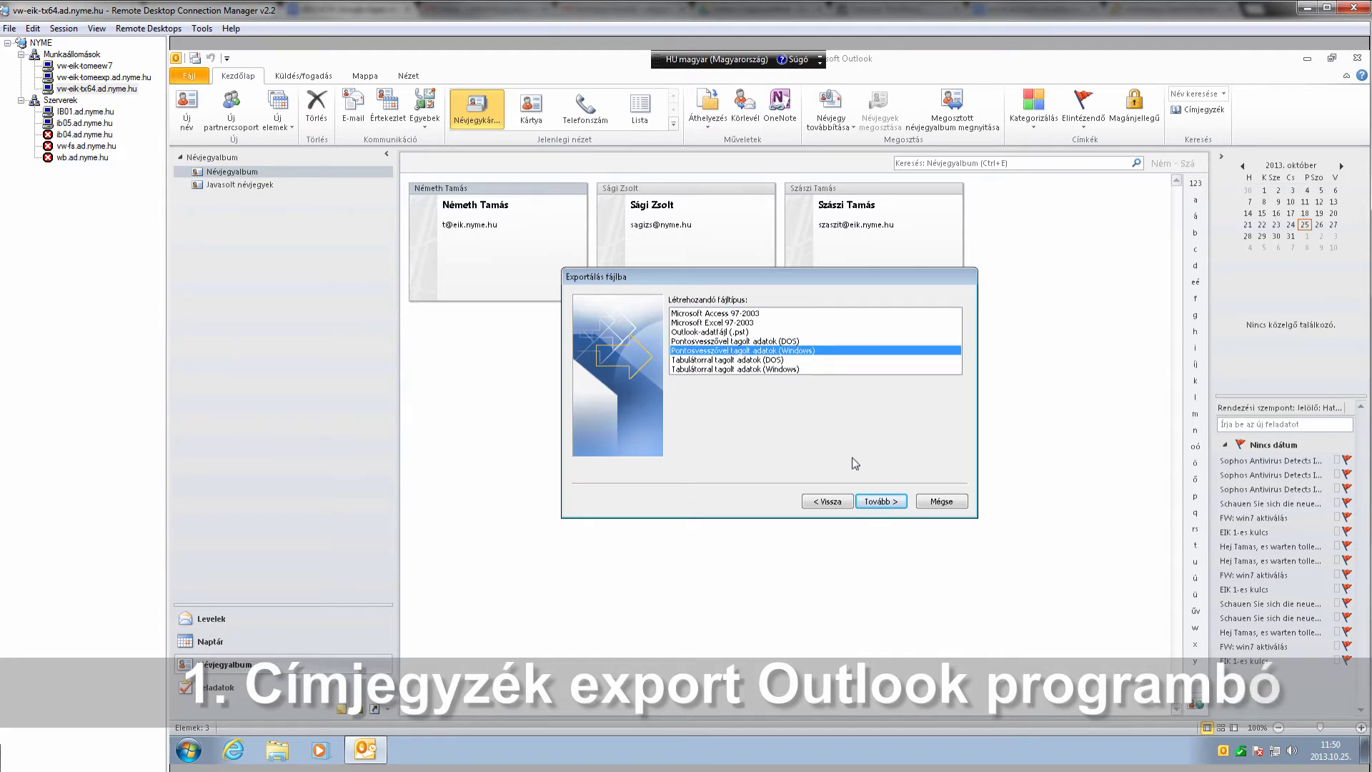
Export the Névjegyalbum contacts folder as a semicolon-delimited Windows file named outlook_nevjegyek on the desktop
{"action": "left_click", "coordinate": [871, 502]}
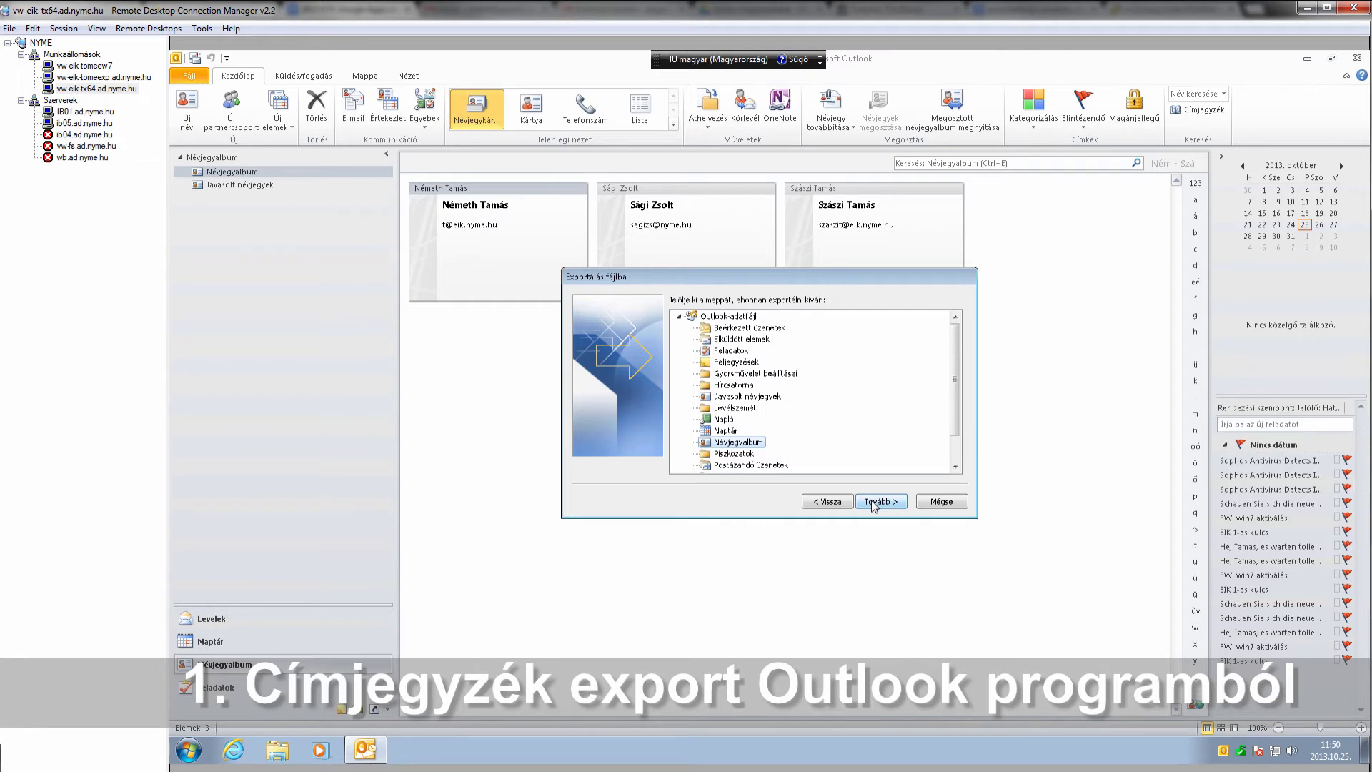
{"action": "left_click", "coordinate": [872, 502]}
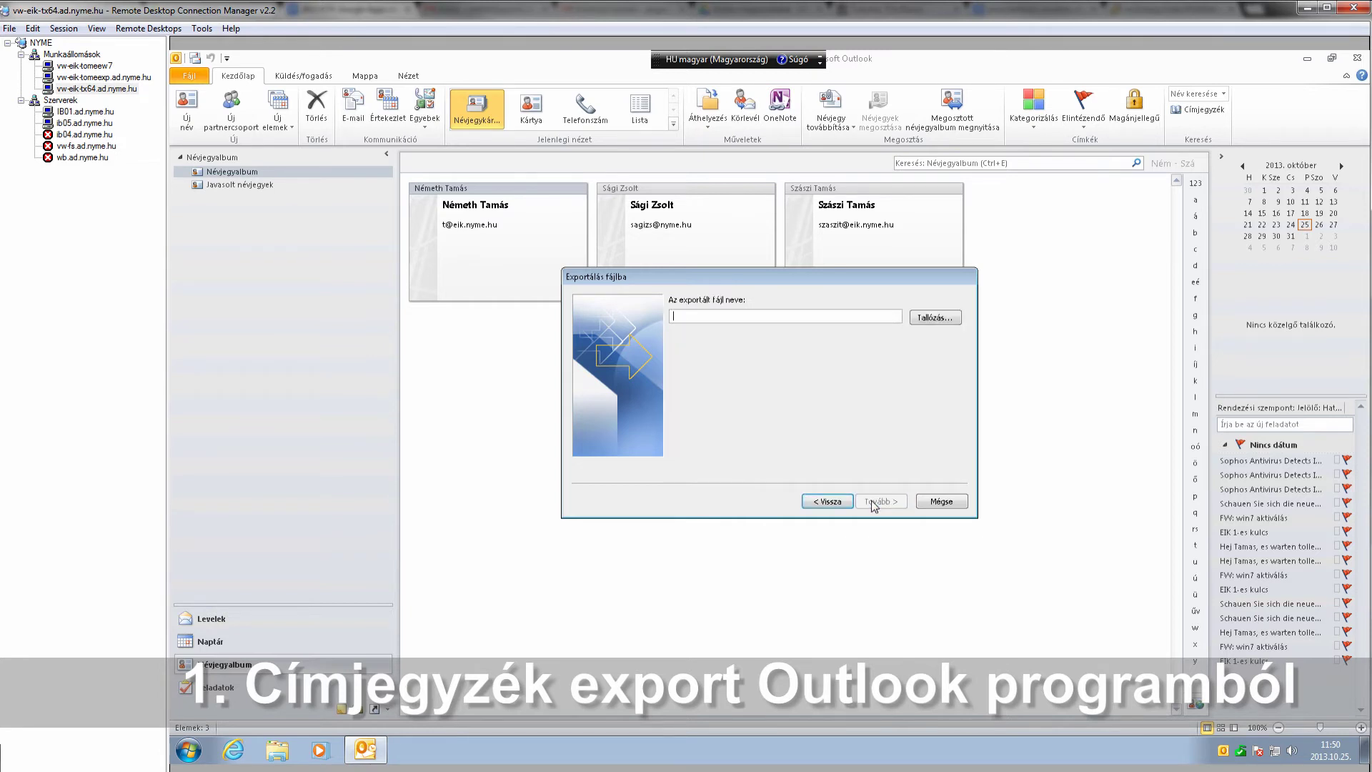
{"action": "left_click", "coordinate": [919, 319]}
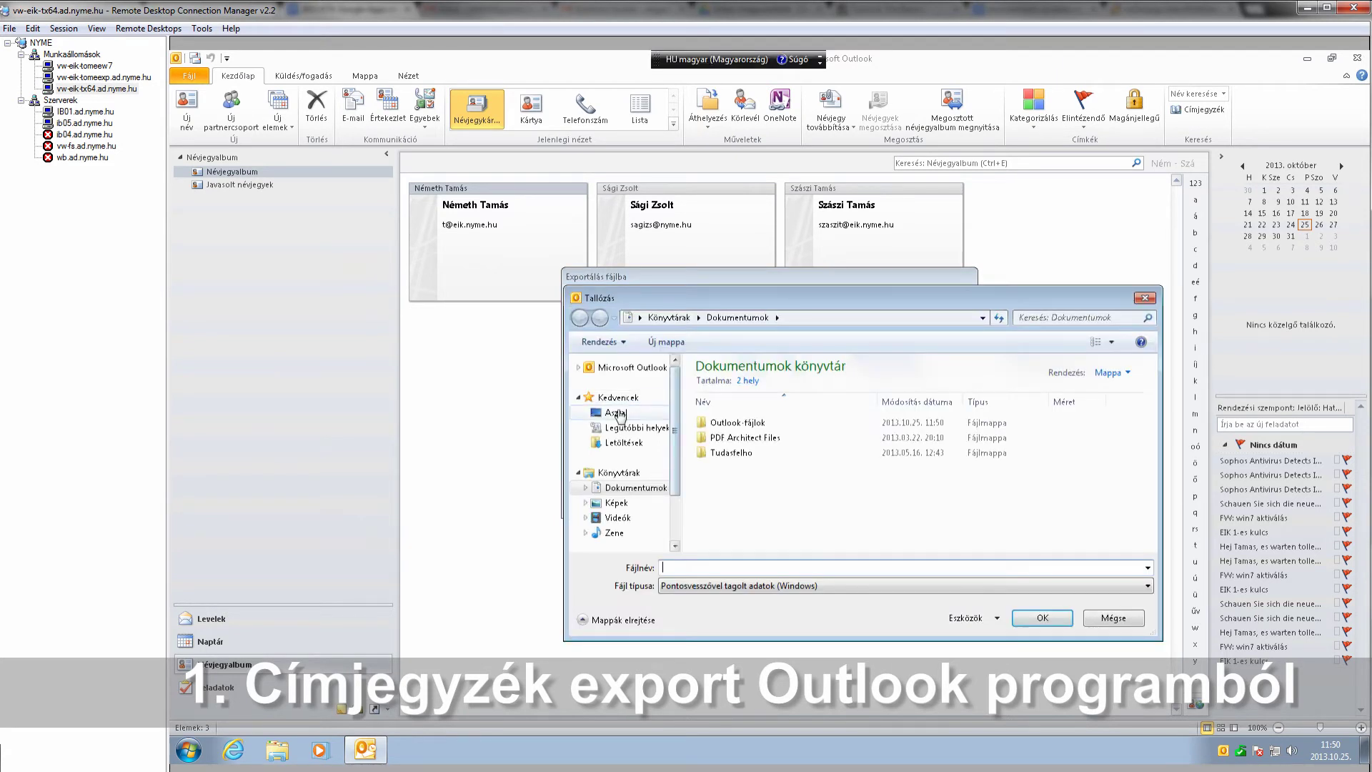
{"action": "left_click", "coordinate": [615, 413]}
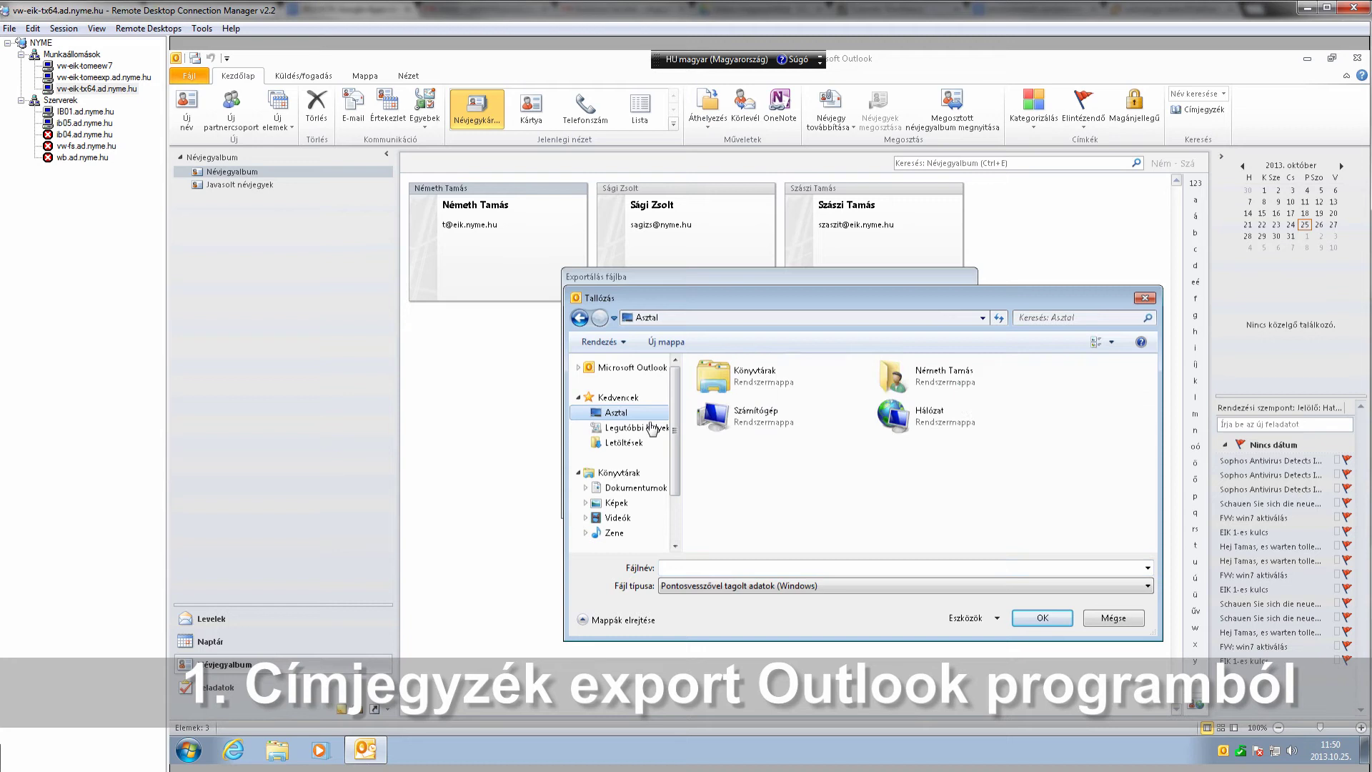
{"action": "left_click", "coordinate": [719, 567]}
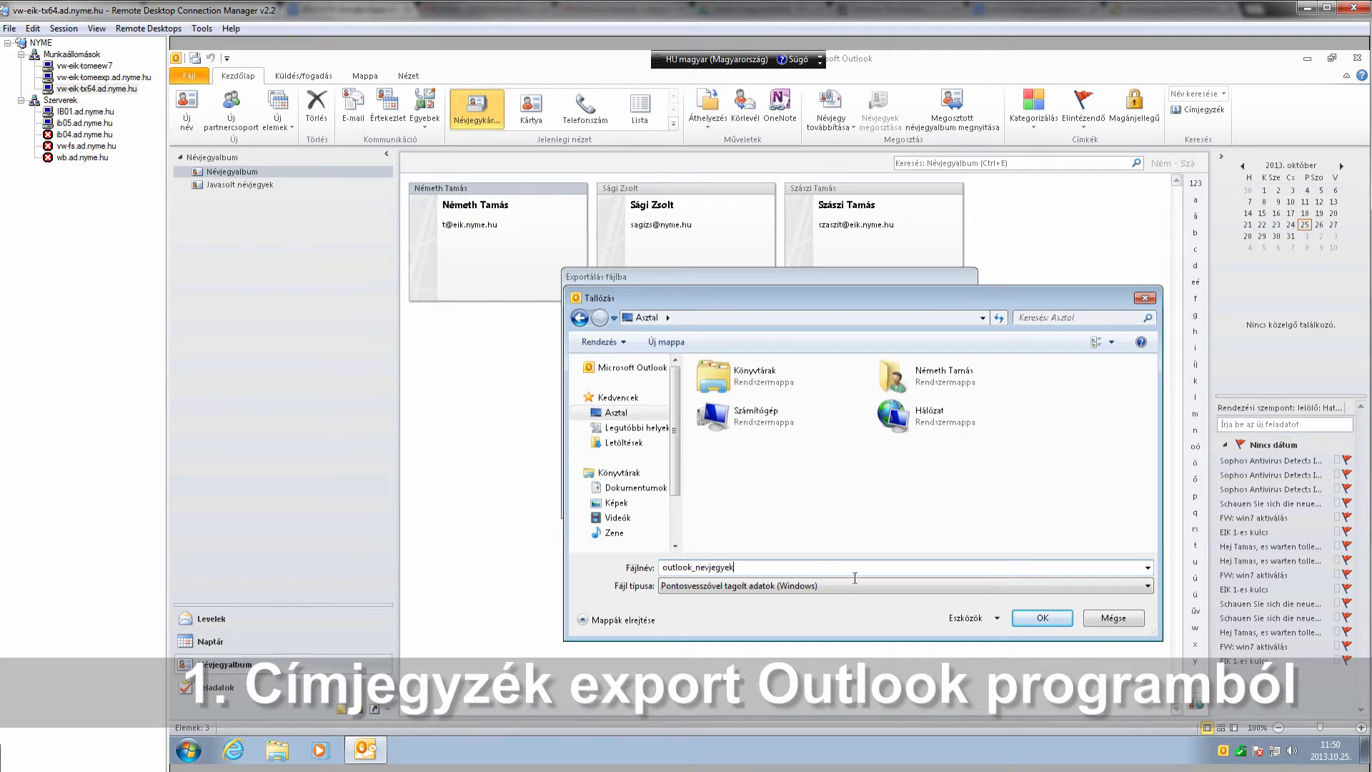
{"action": "left_click", "coordinate": [1043, 619]}
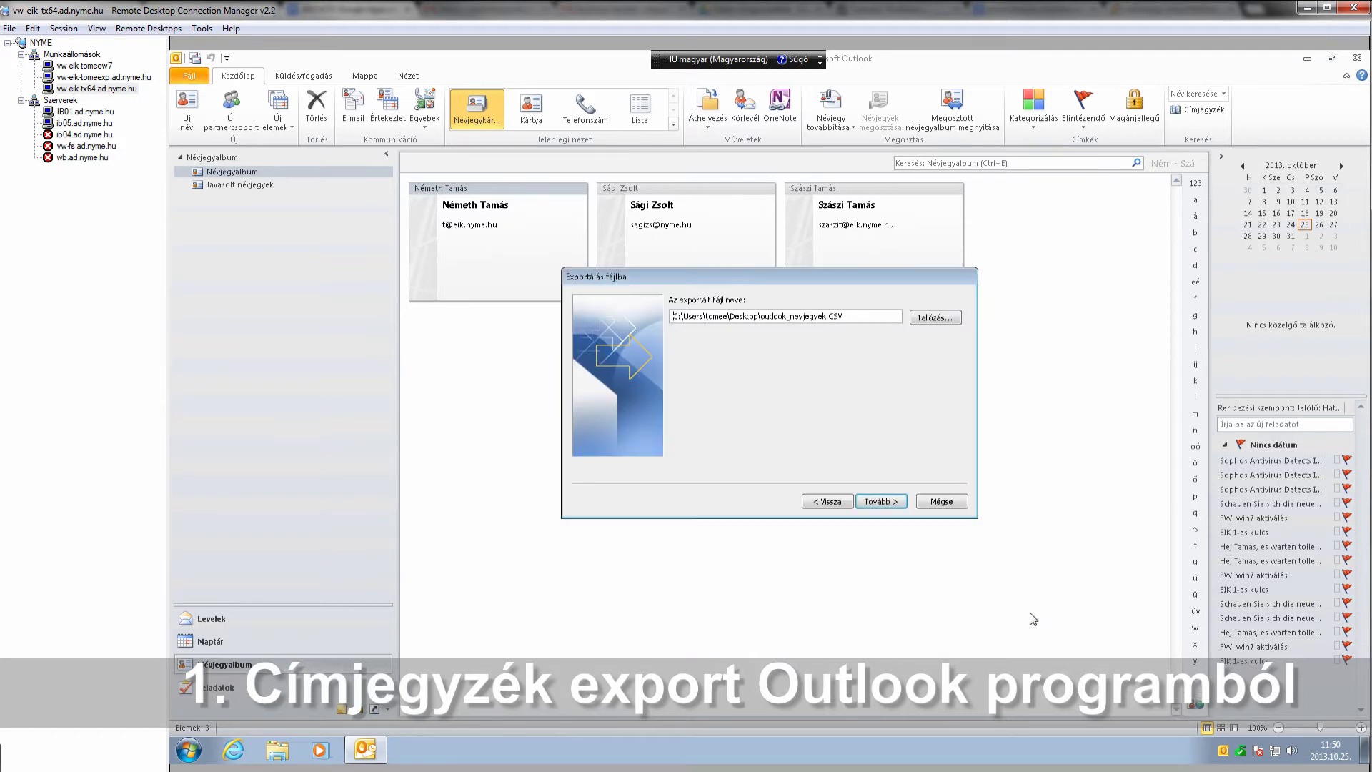
{"action": "left_click", "coordinate": [888, 501]}
{"action": "left_click", "coordinate": [888, 501]}
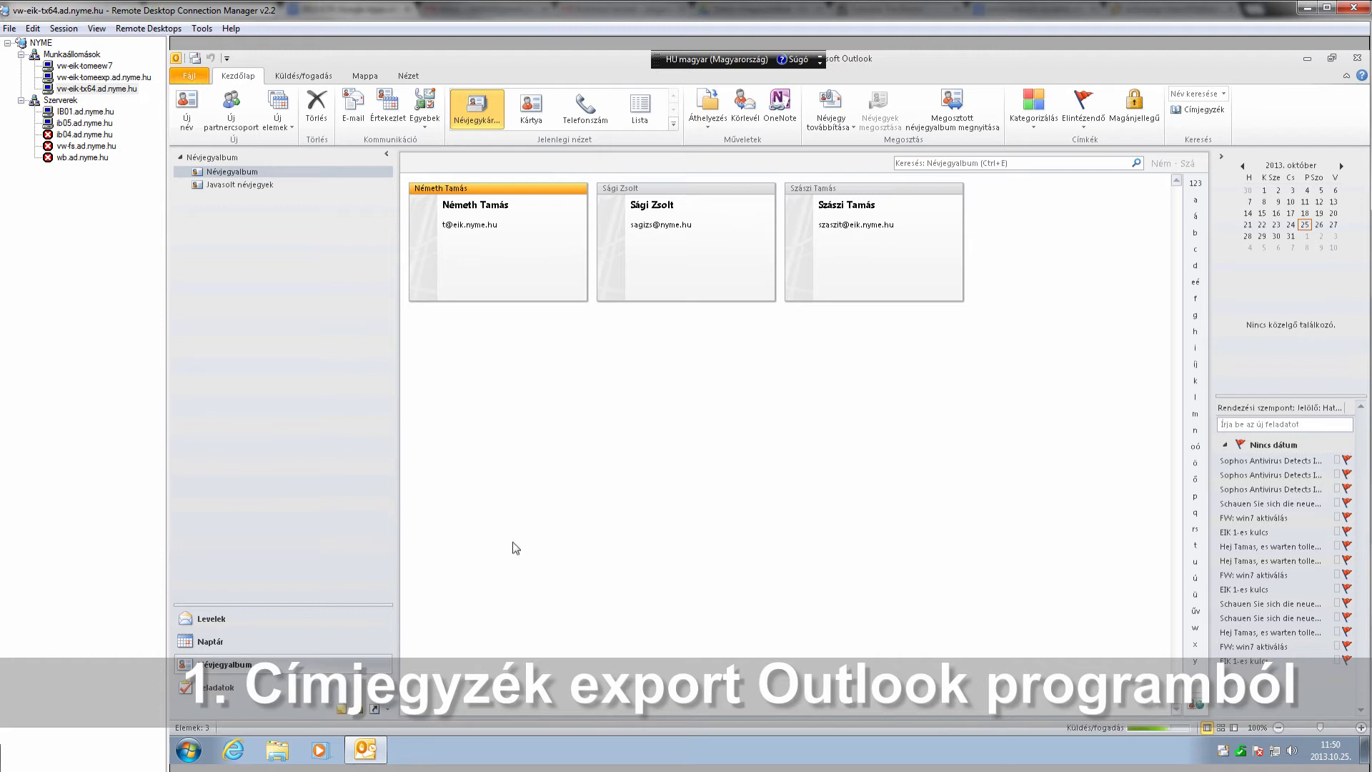
Switch to Internet Explorer, open g.nyme.hu and decline making it the default browser
{"action": "left_click", "coordinate": [235, 751]}
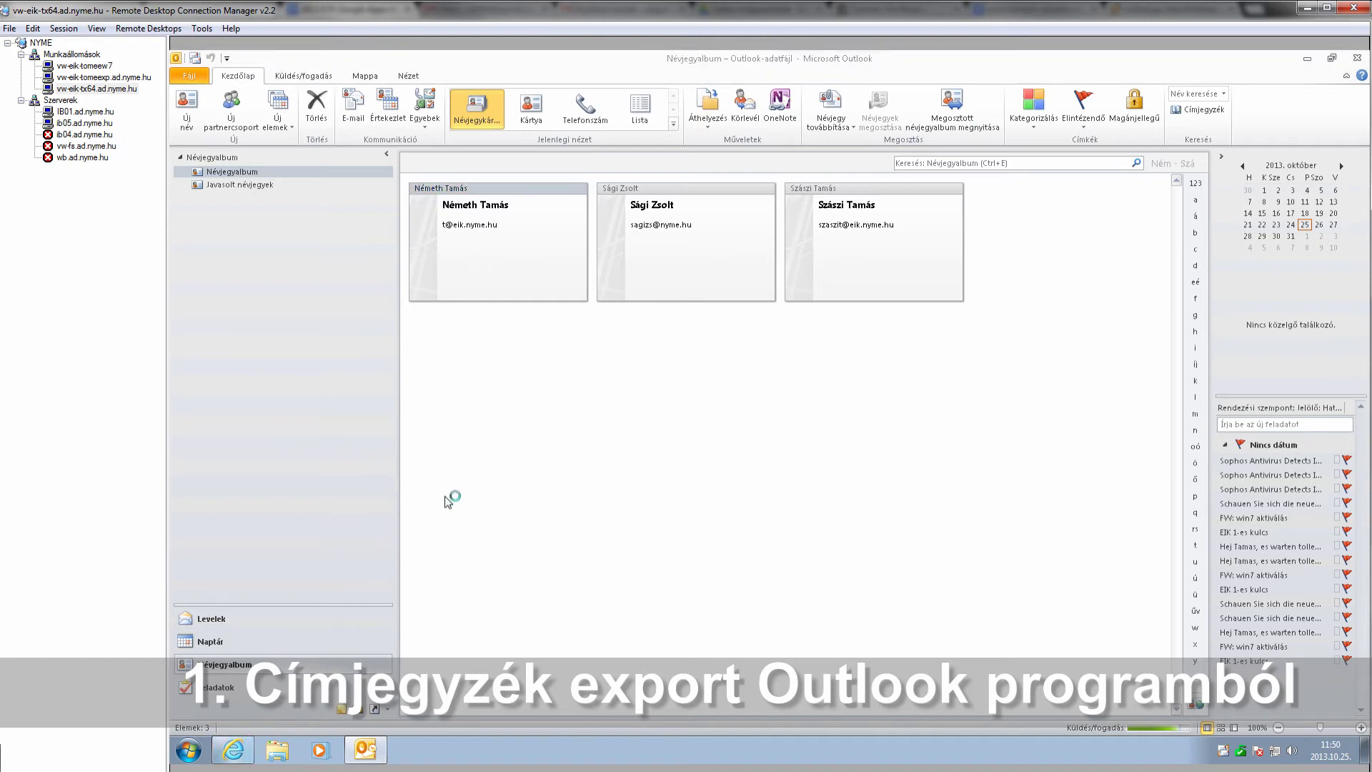
{"action": "type", "text": "g"}
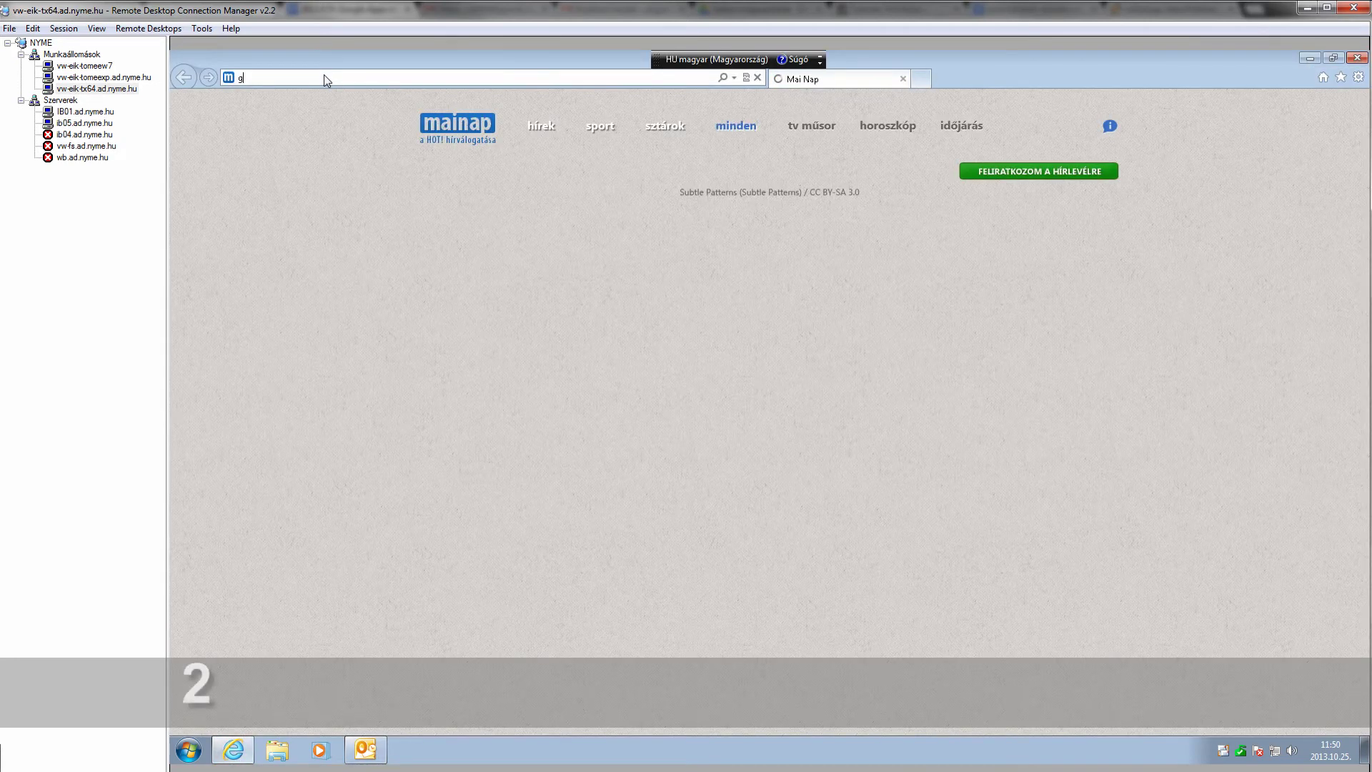
{"action": "type", "text": "."}
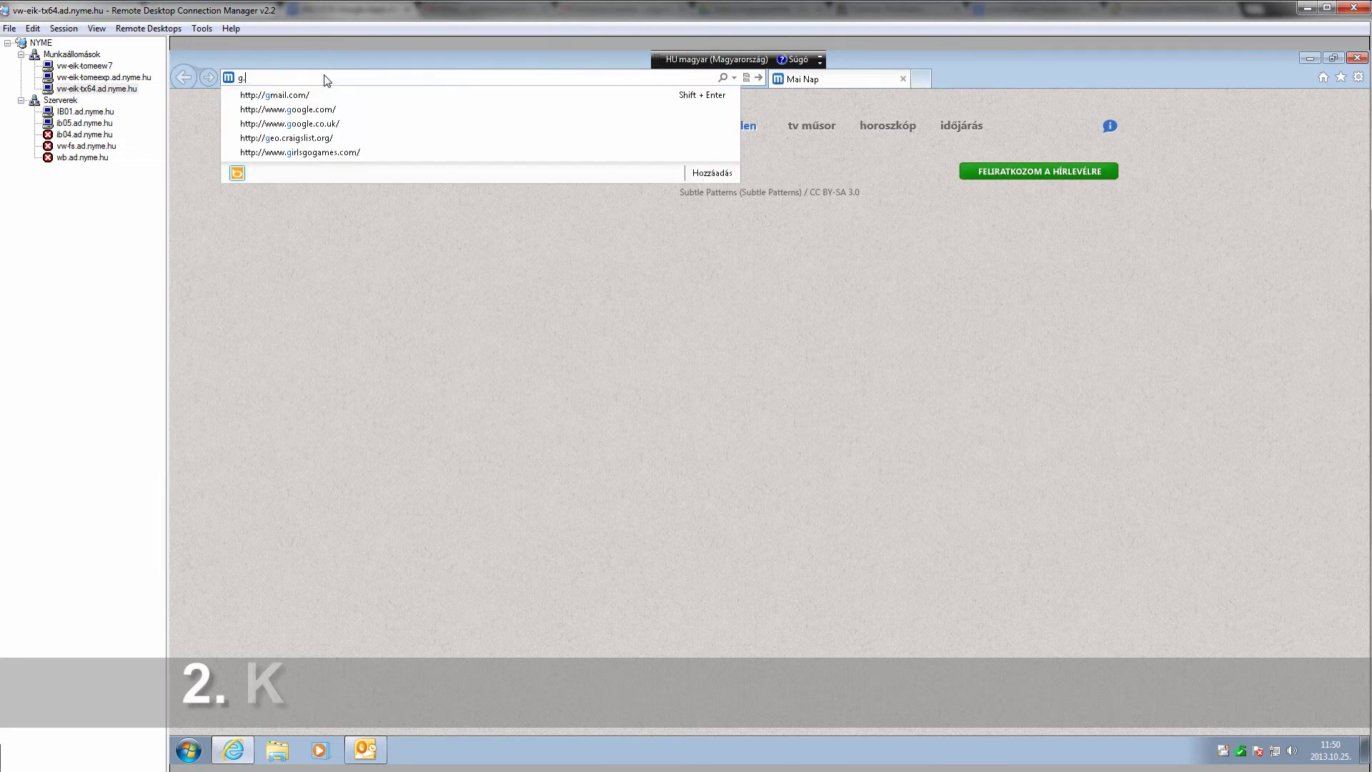
{"action": "type", "text": "nyme"}
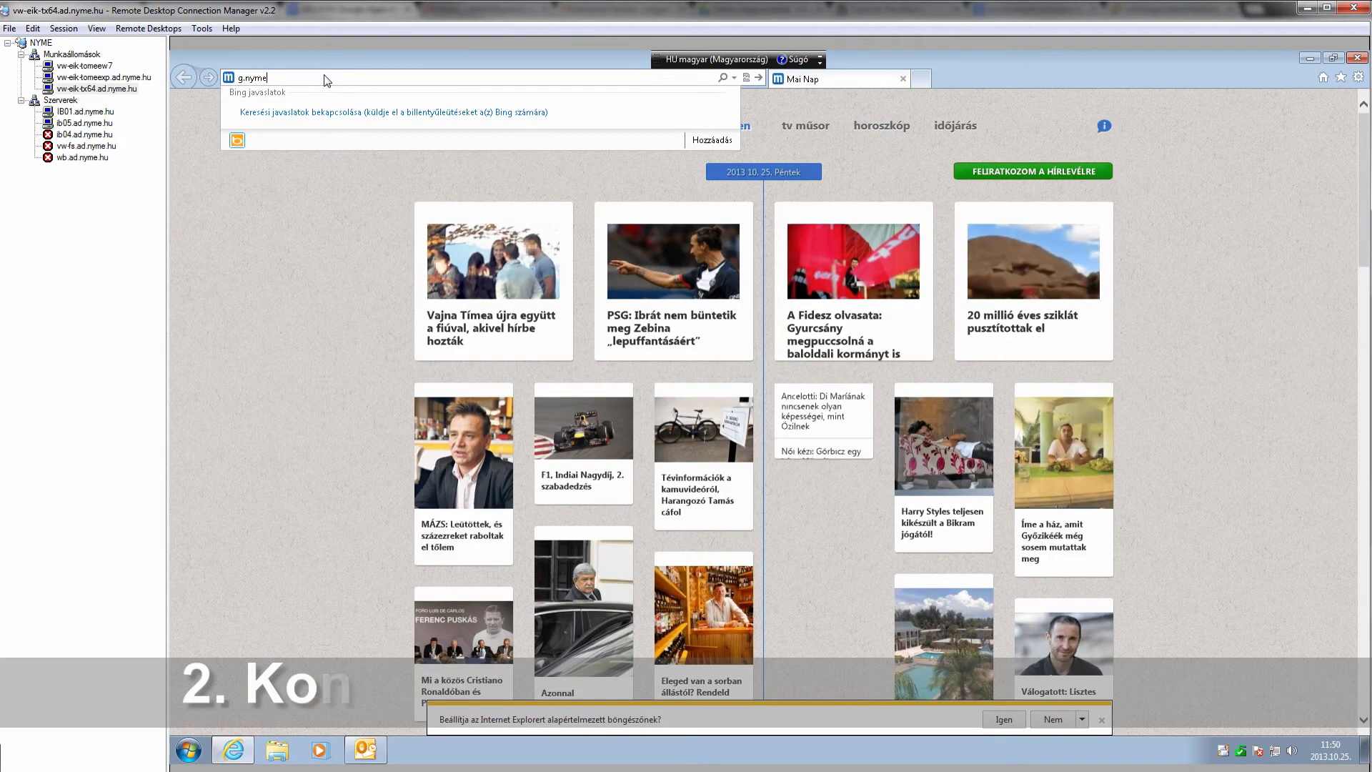
{"action": "type", "text": ".hu"}
{"action": "key", "text": "Return"}
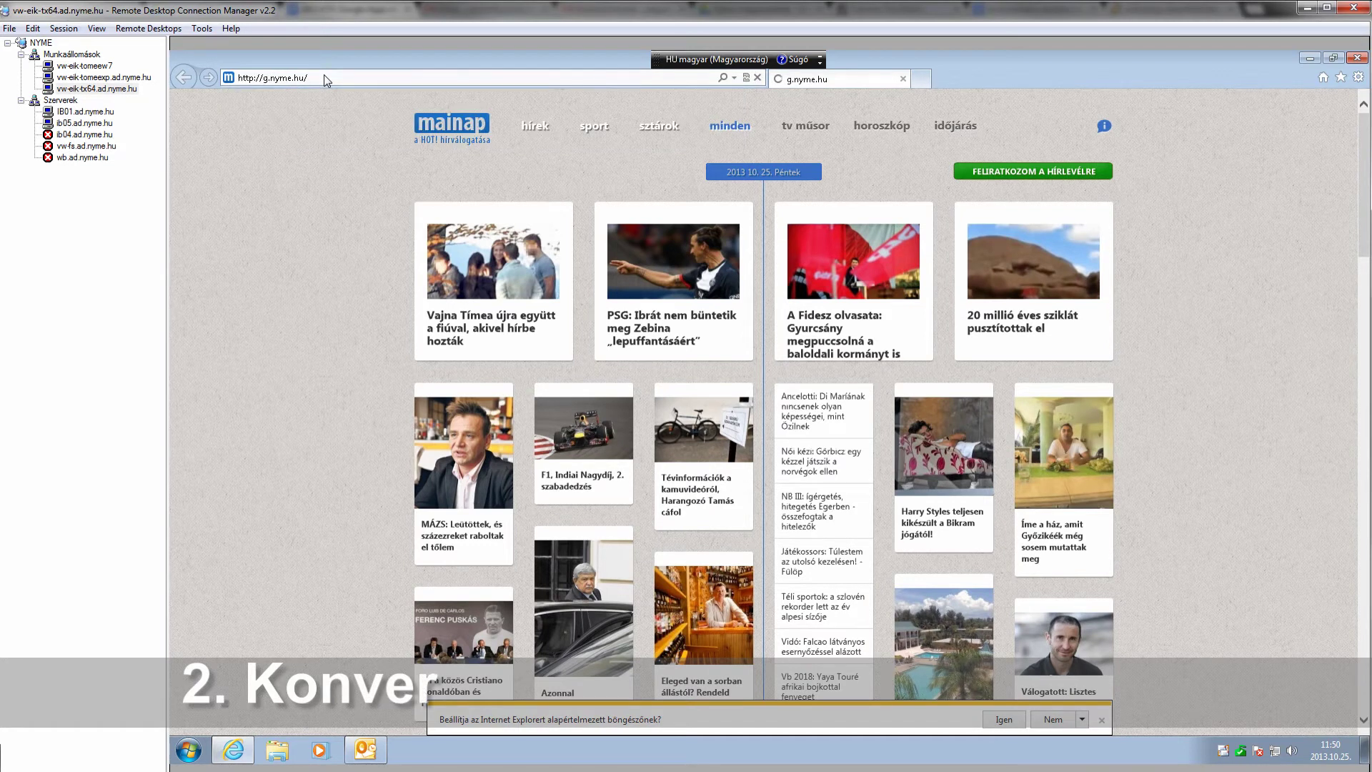
{"action": "left_click", "coordinate": [1052, 718]}
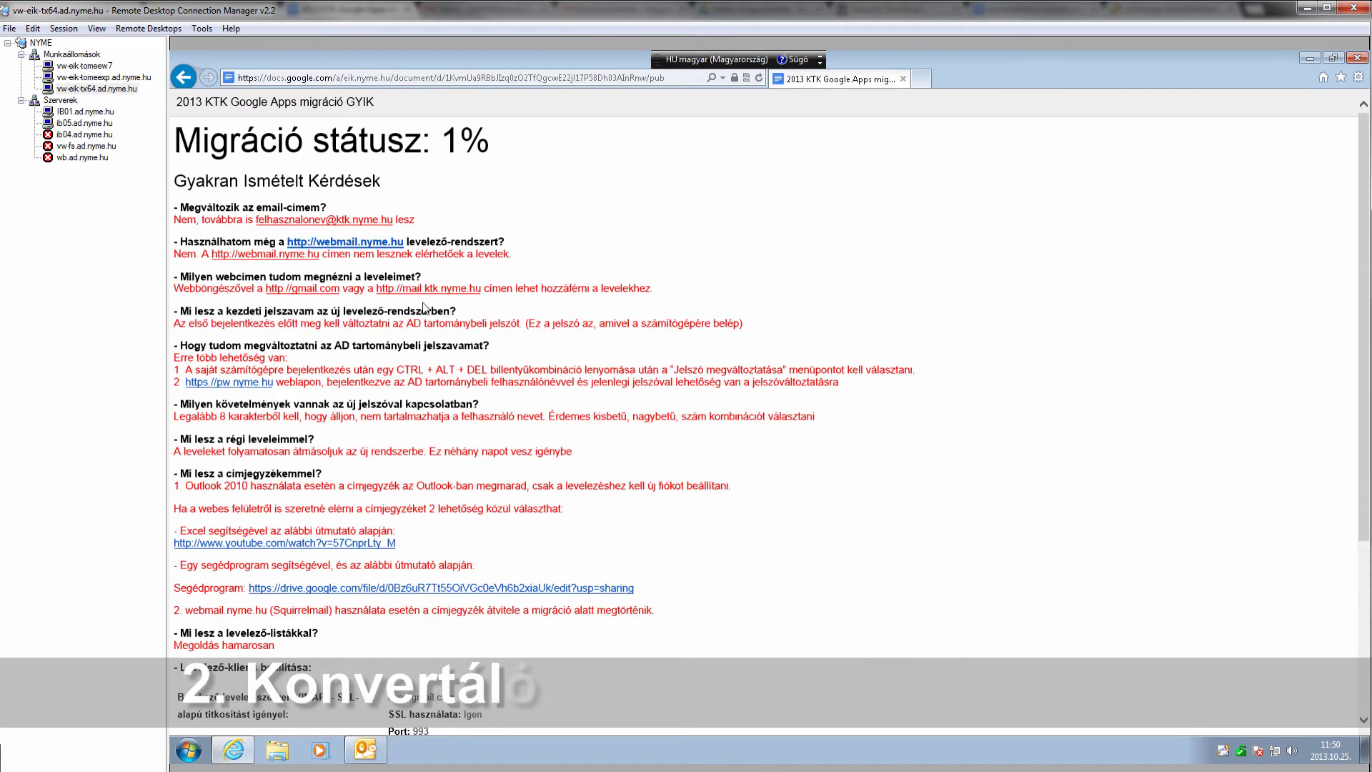
Open the Segédprogram link on the migration FAQ page and save the conv_outlook_gmail converter to the desktop
{"action": "scroll", "coordinate": [443, 373], "scroll_direction": "down", "scroll_amount": 3}
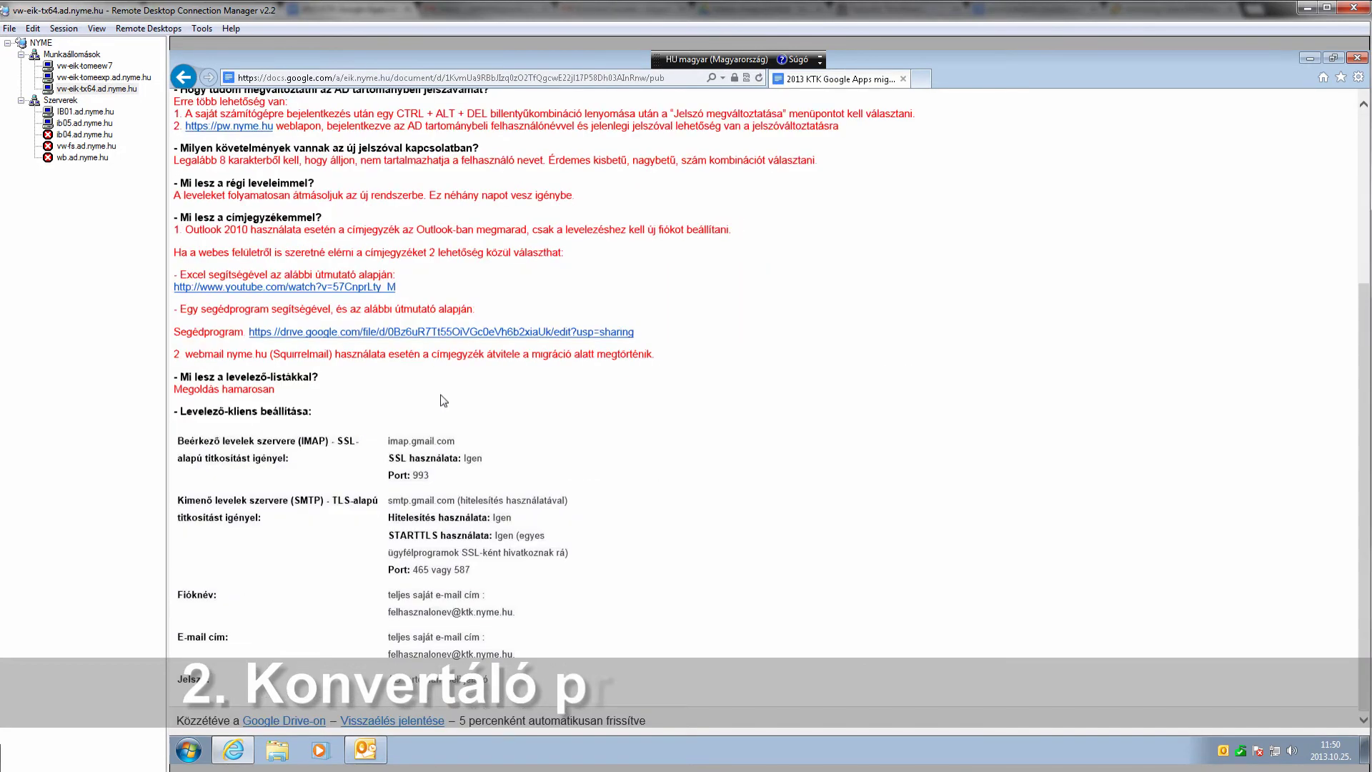
{"action": "left_click", "coordinate": [387, 333]}
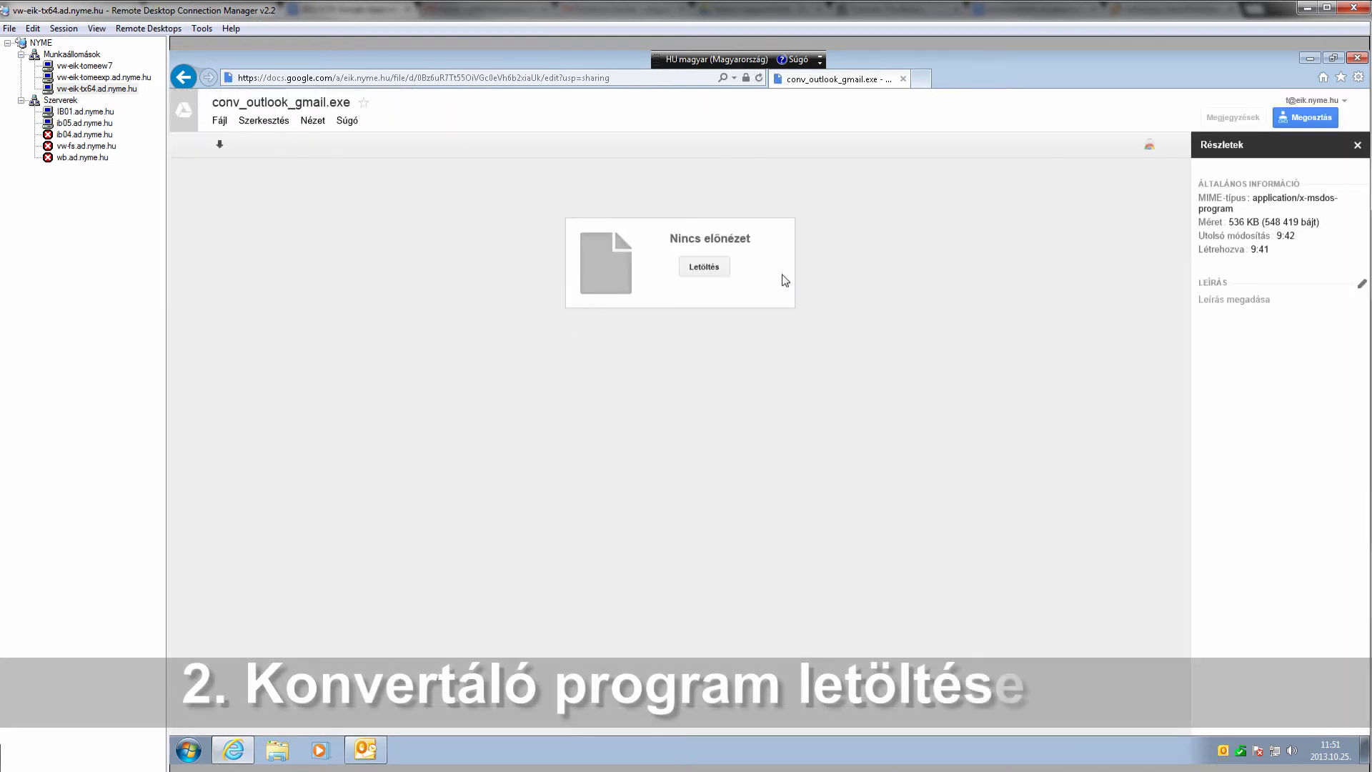
{"action": "left_click", "coordinate": [717, 275]}
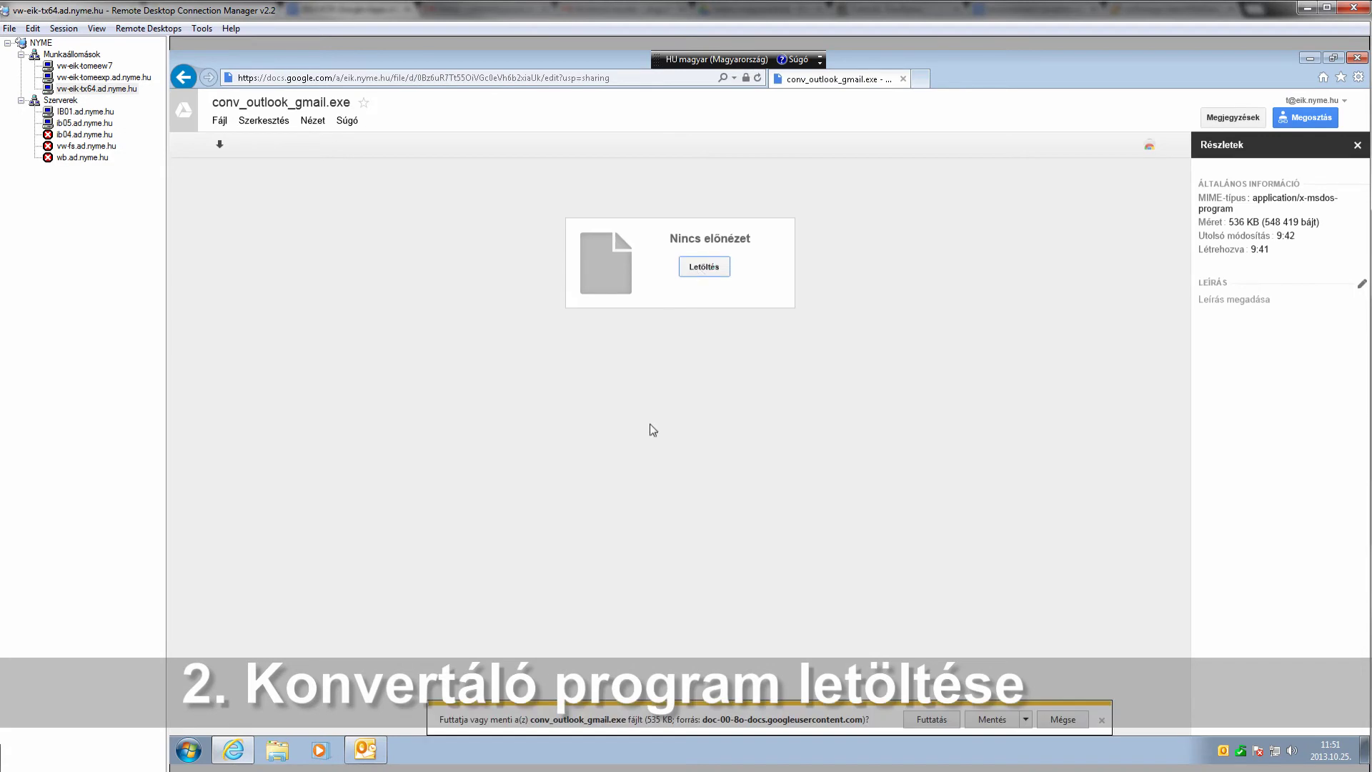
{"action": "left_click", "coordinate": [1026, 720]}
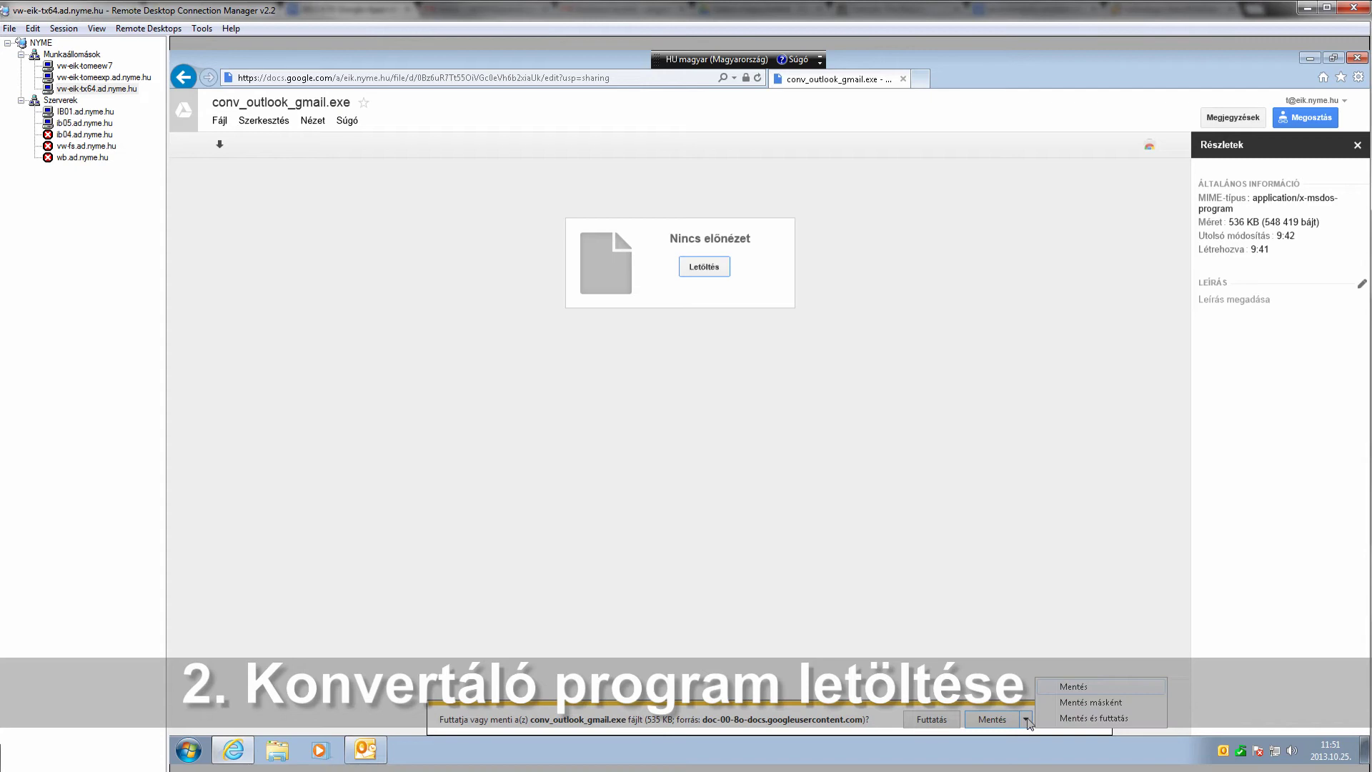
{"action": "left_click", "coordinate": [1055, 707]}
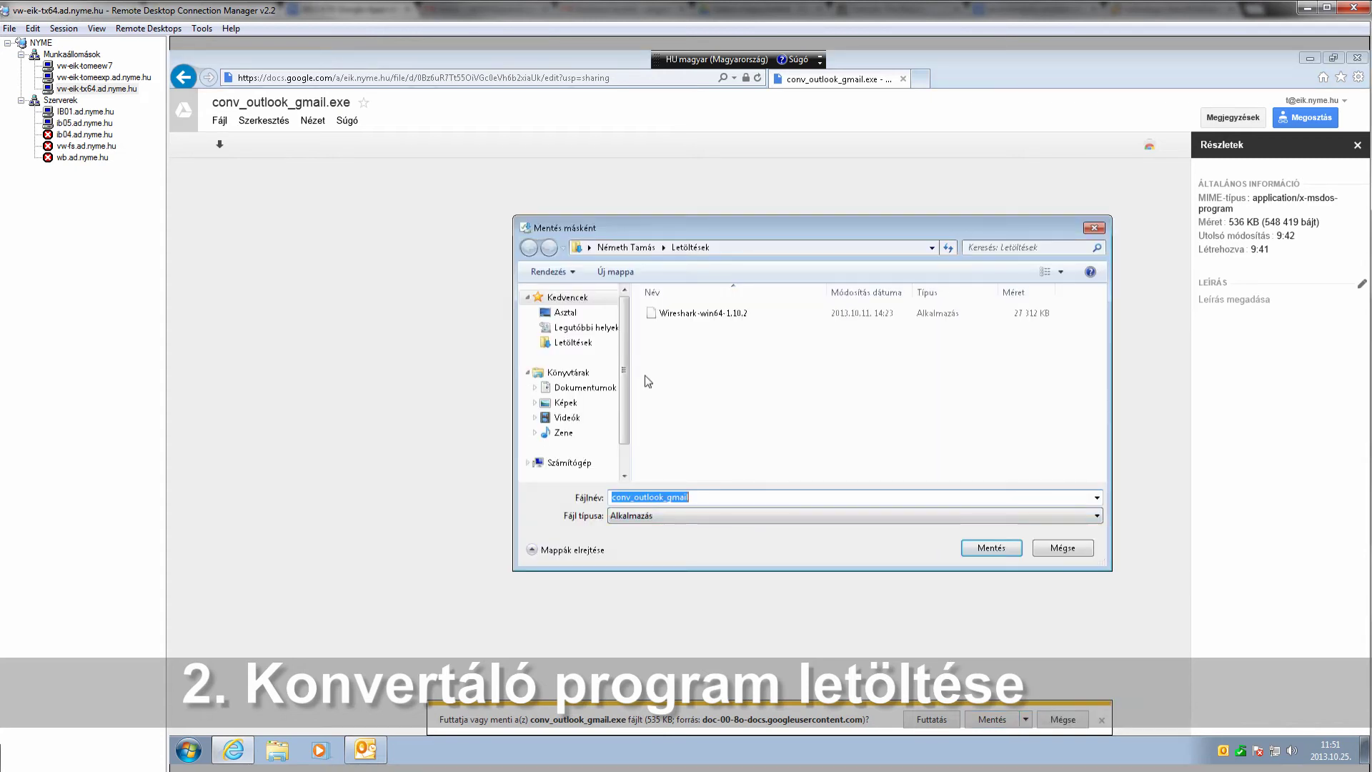
{"action": "left_click", "coordinate": [571, 313]}
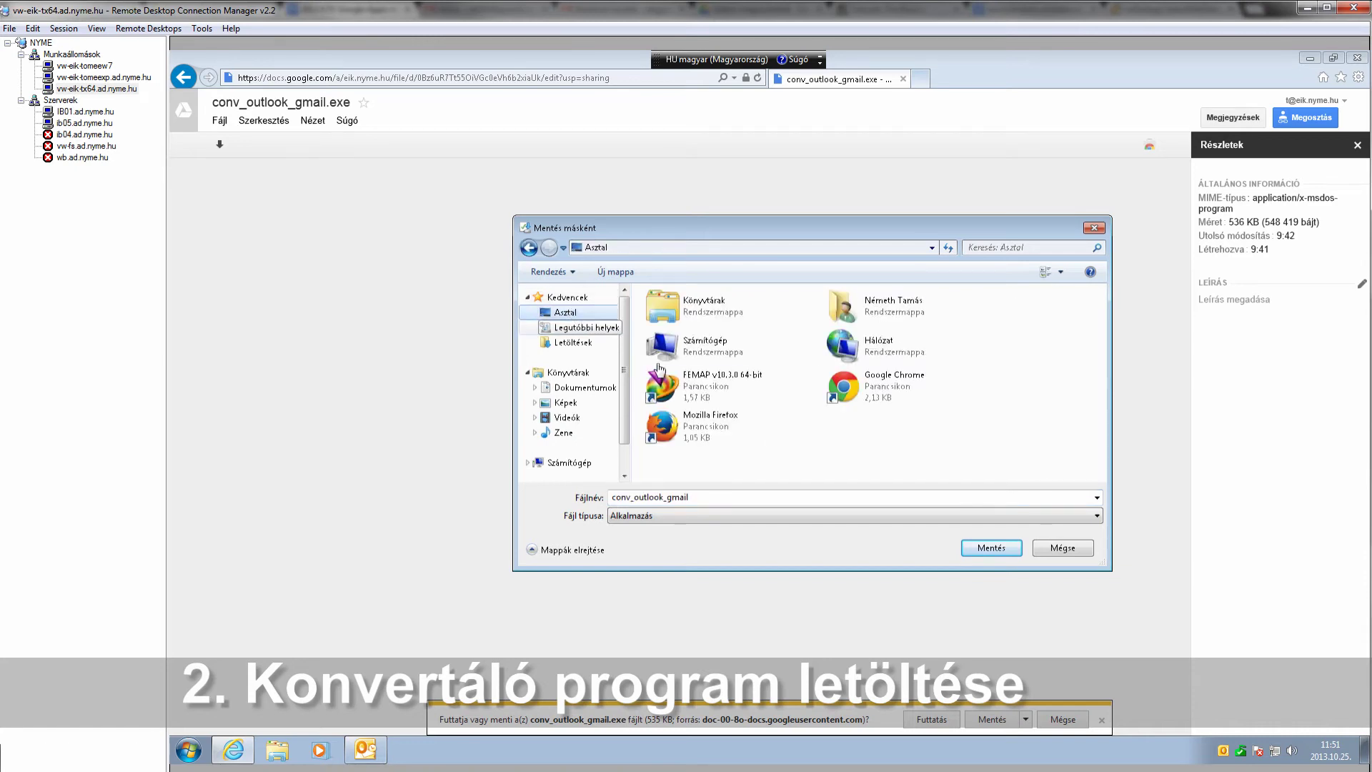
{"action": "left_click", "coordinate": [990, 550]}
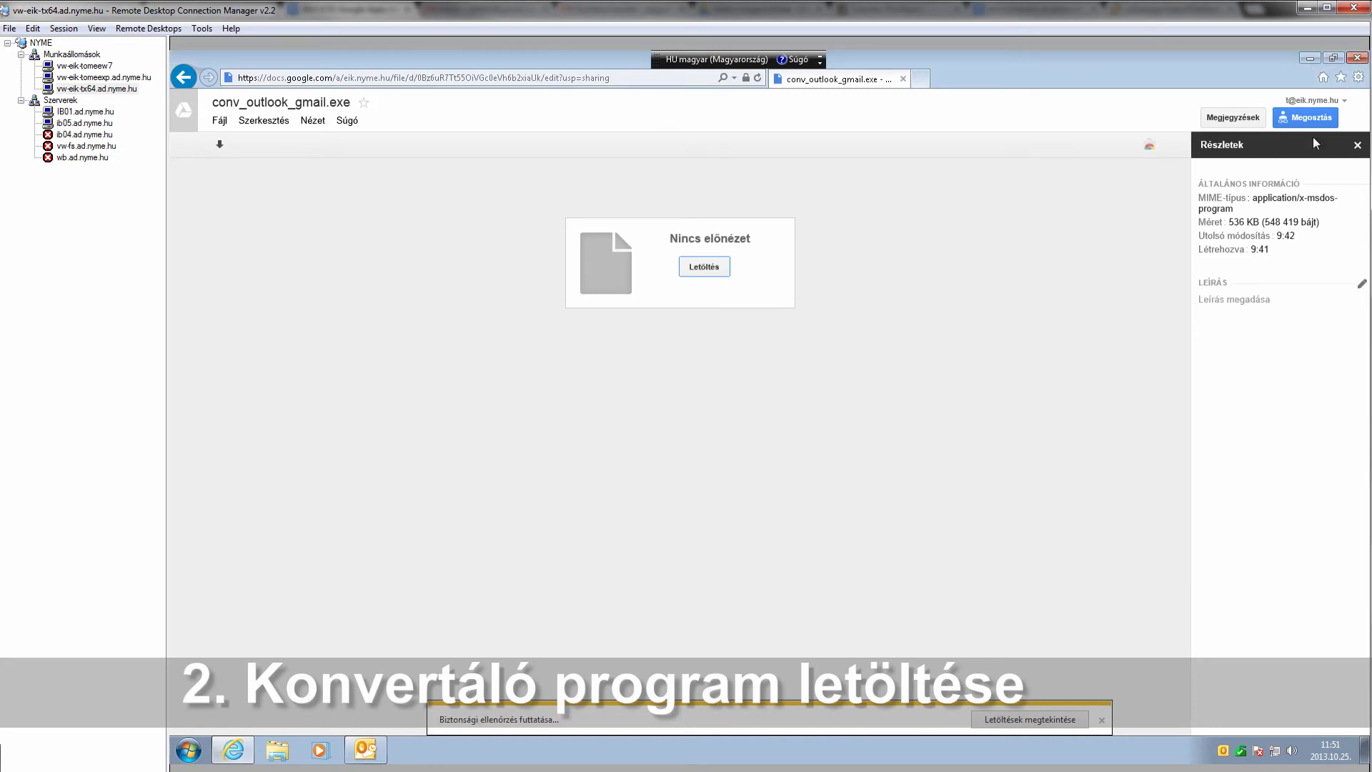
Run conv_outlook_gmail from the desktop, allow it to run and start the conversion with the preselected components
{"action": "left_click", "coordinate": [1307, 62]}
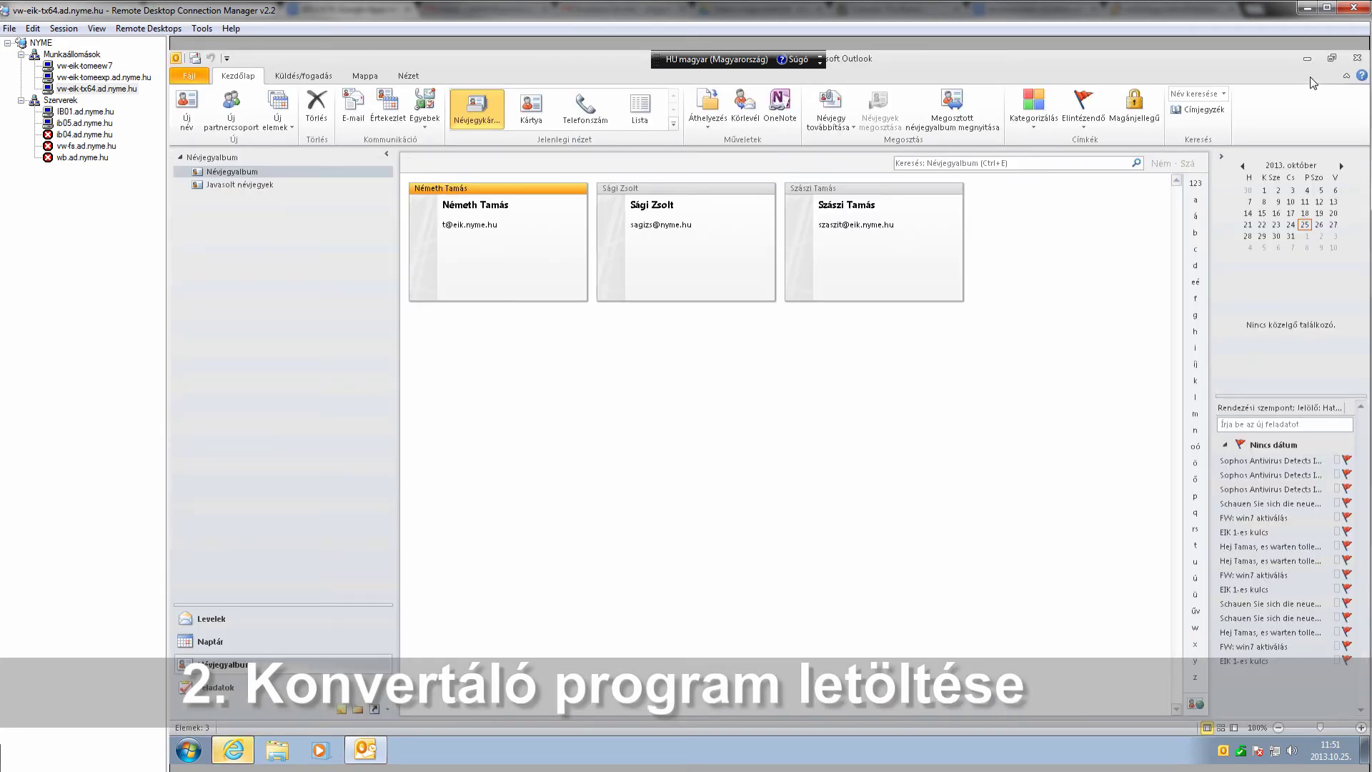
{"action": "left_click", "coordinate": [1310, 60]}
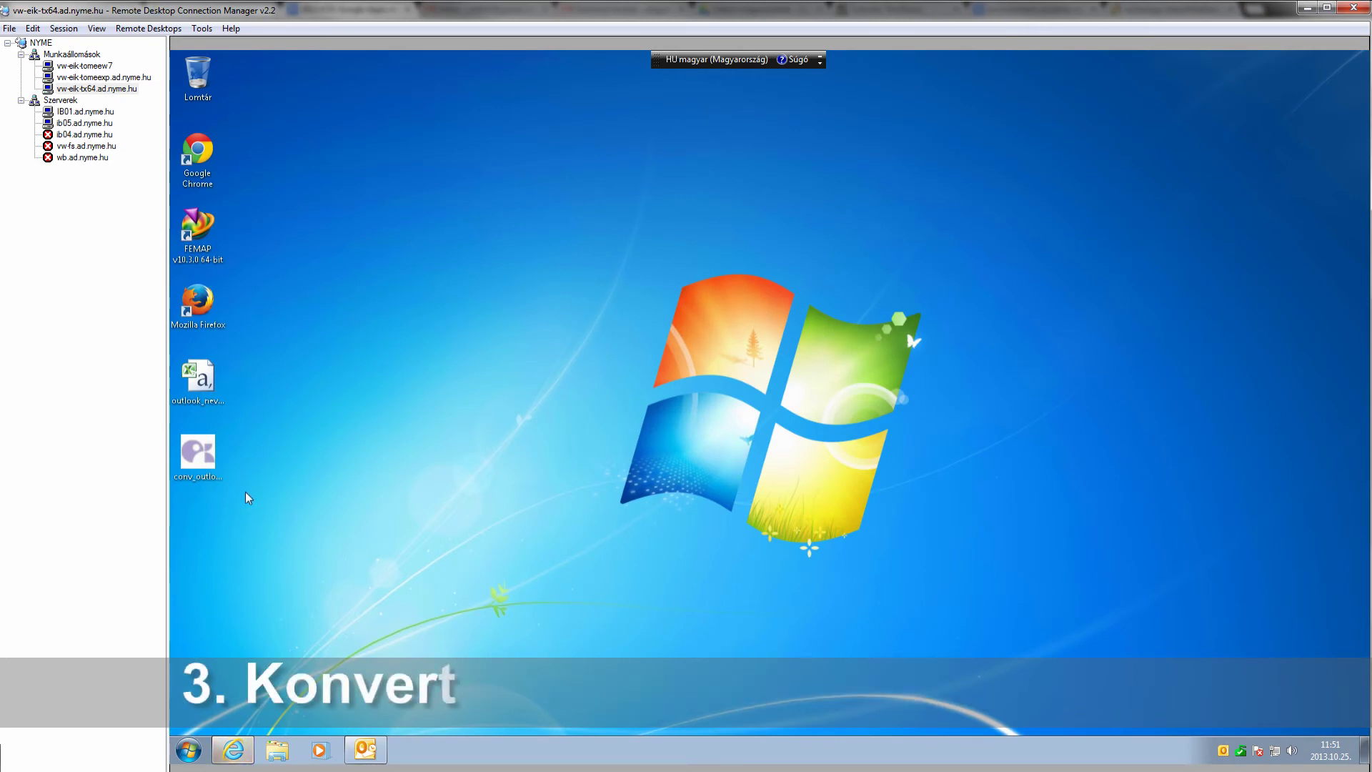
{"action": "double_click", "coordinate": [203, 465]}
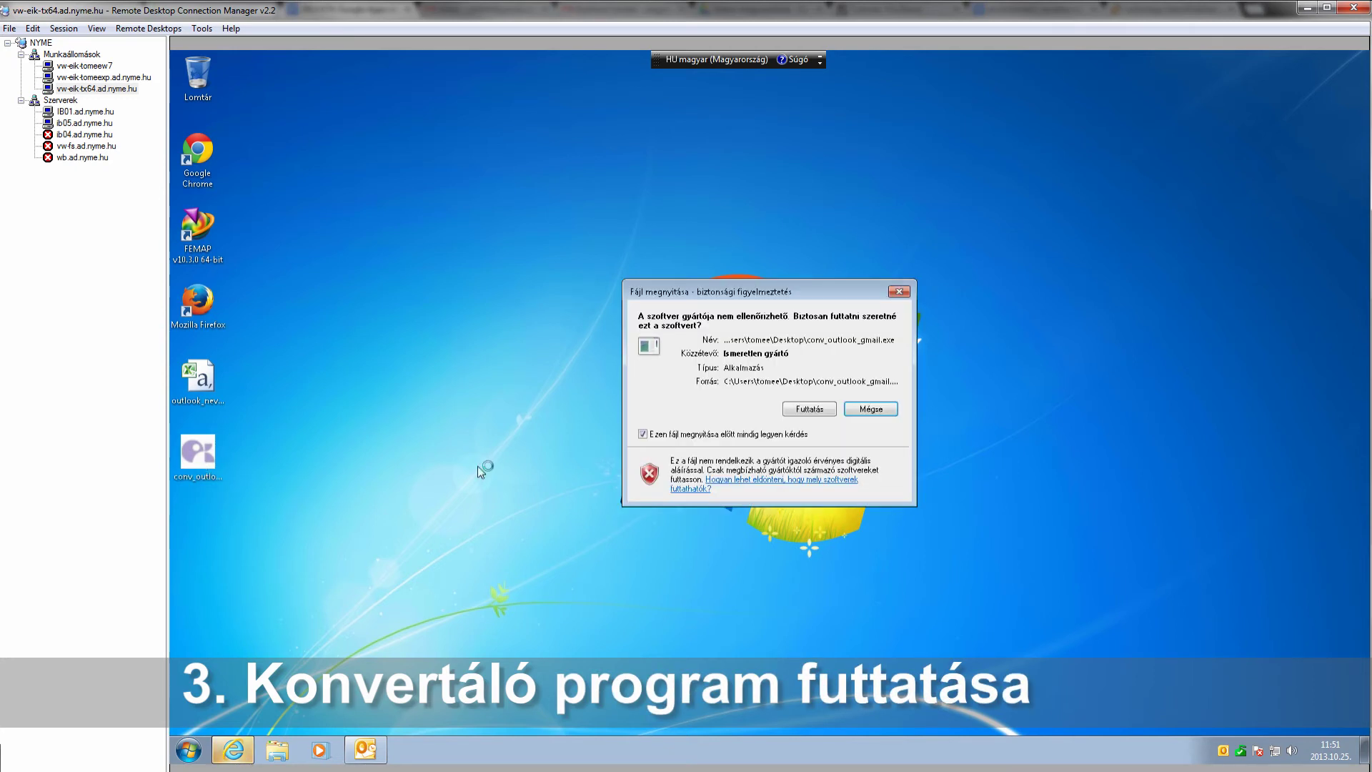
{"action": "left_click", "coordinate": [804, 411]}
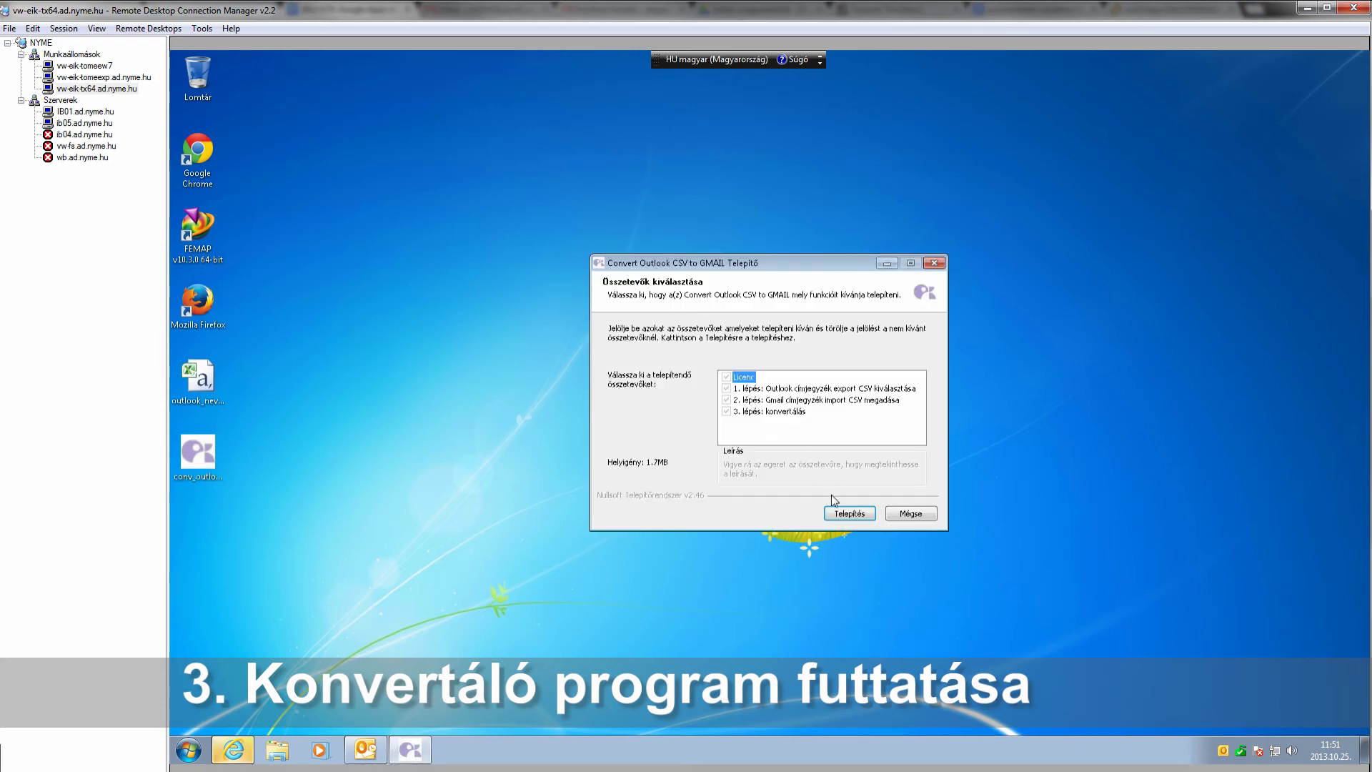
{"action": "left_click", "coordinate": [834, 513]}
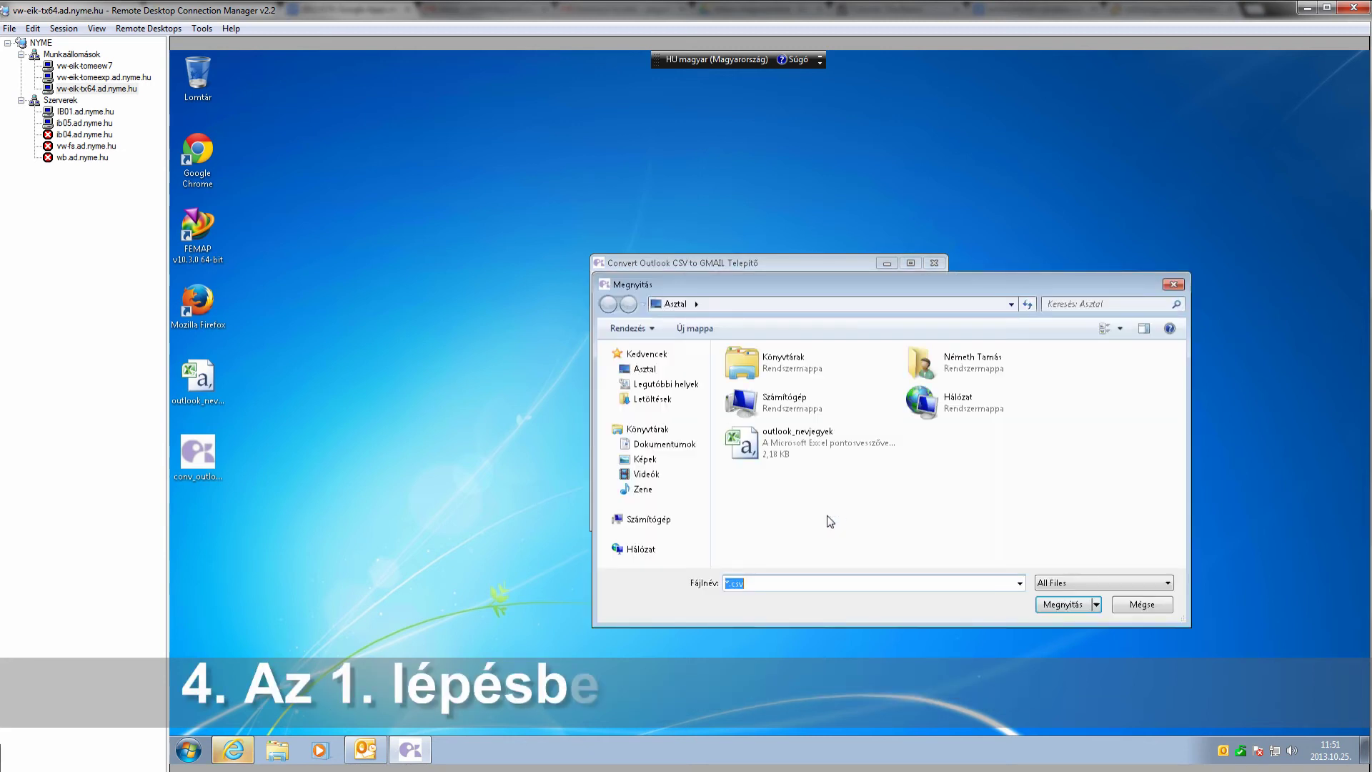
Convert outlook_nevjegyek into a Gmail import file named gmail_import on the desktop and finish the converter
{"action": "left_click", "coordinate": [767, 456]}
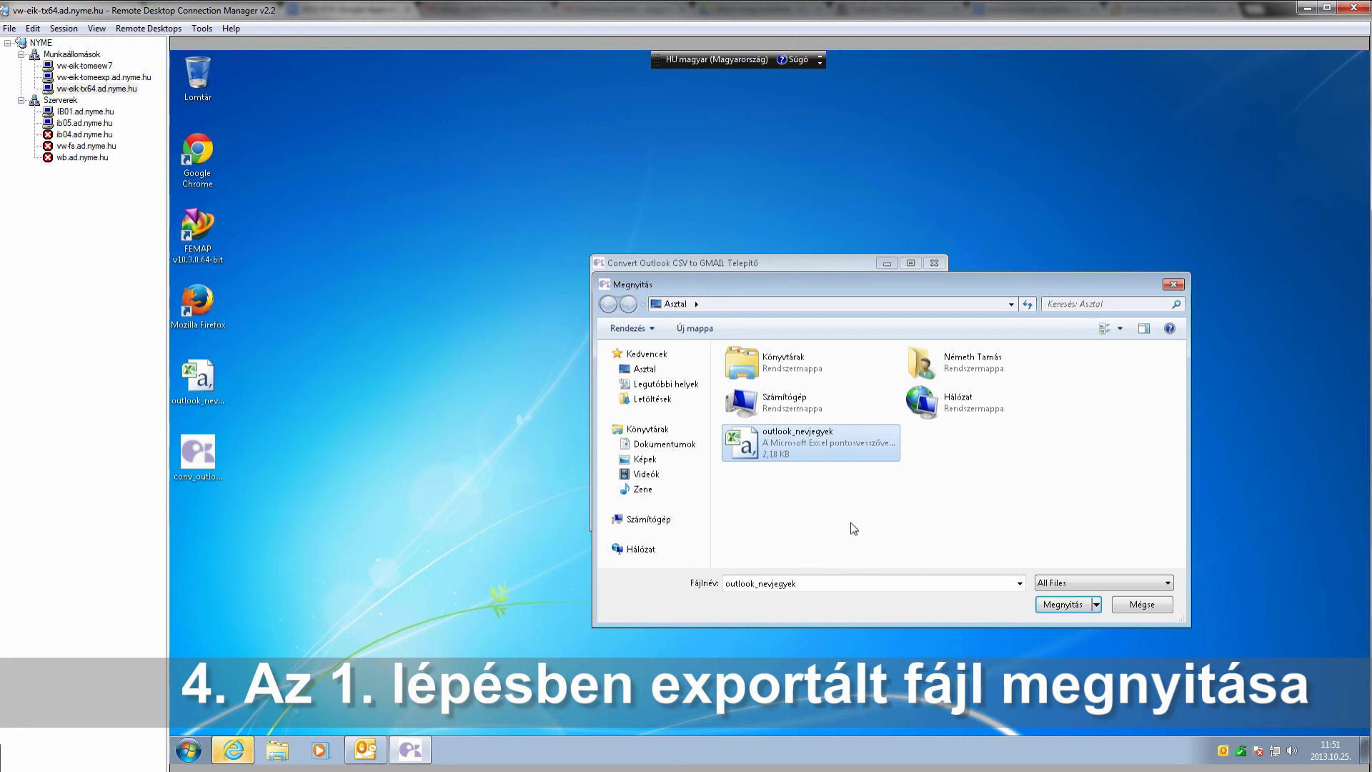
{"action": "left_click", "coordinate": [1058, 606]}
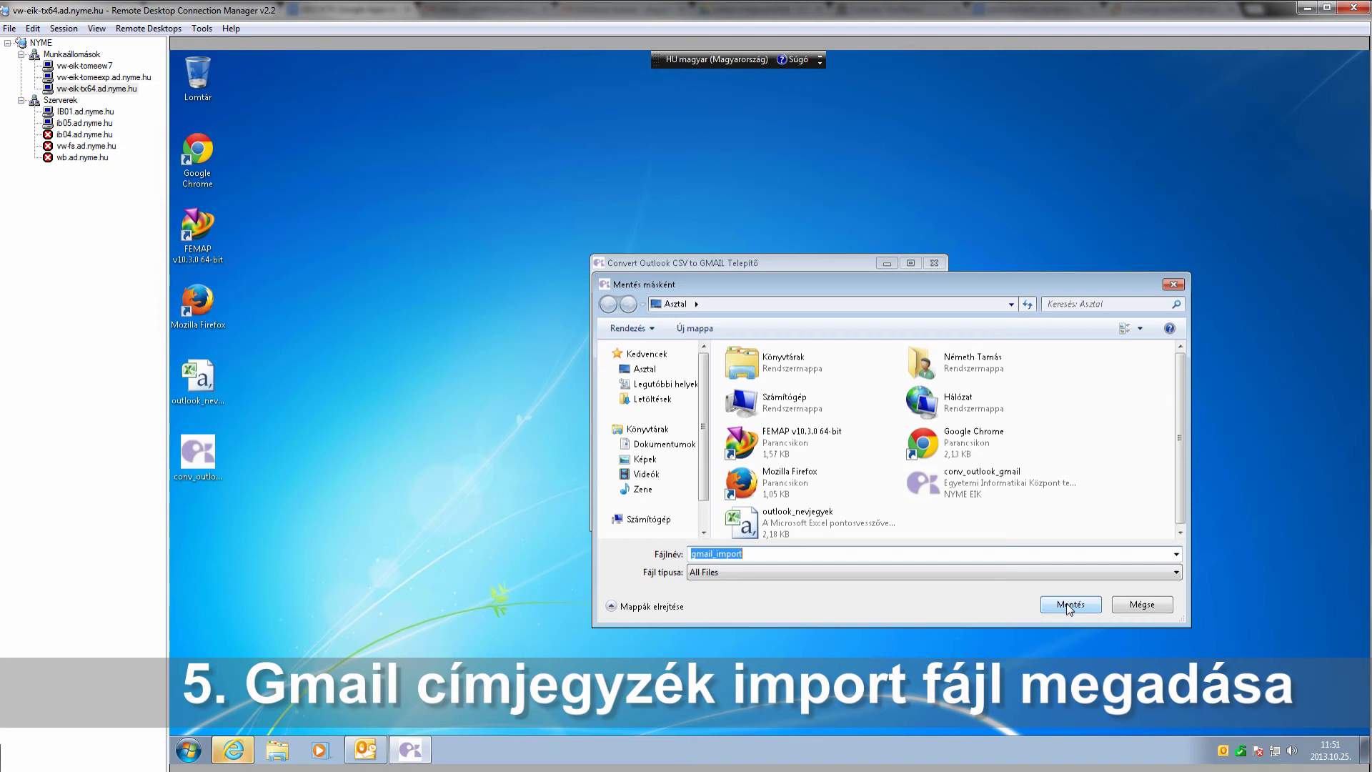
{"action": "left_click", "coordinate": [1070, 605]}
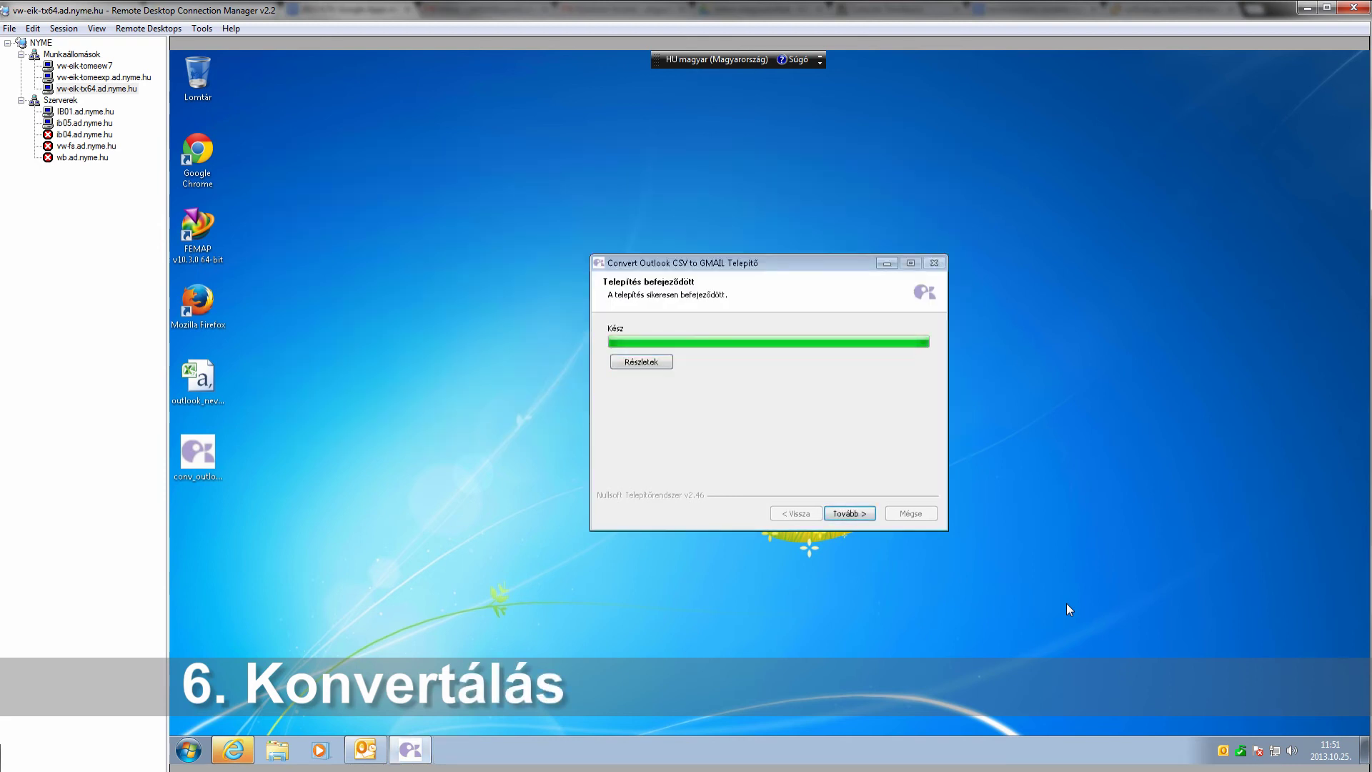
{"action": "left_click", "coordinate": [855, 521]}
{"action": "left_click", "coordinate": [850, 514]}
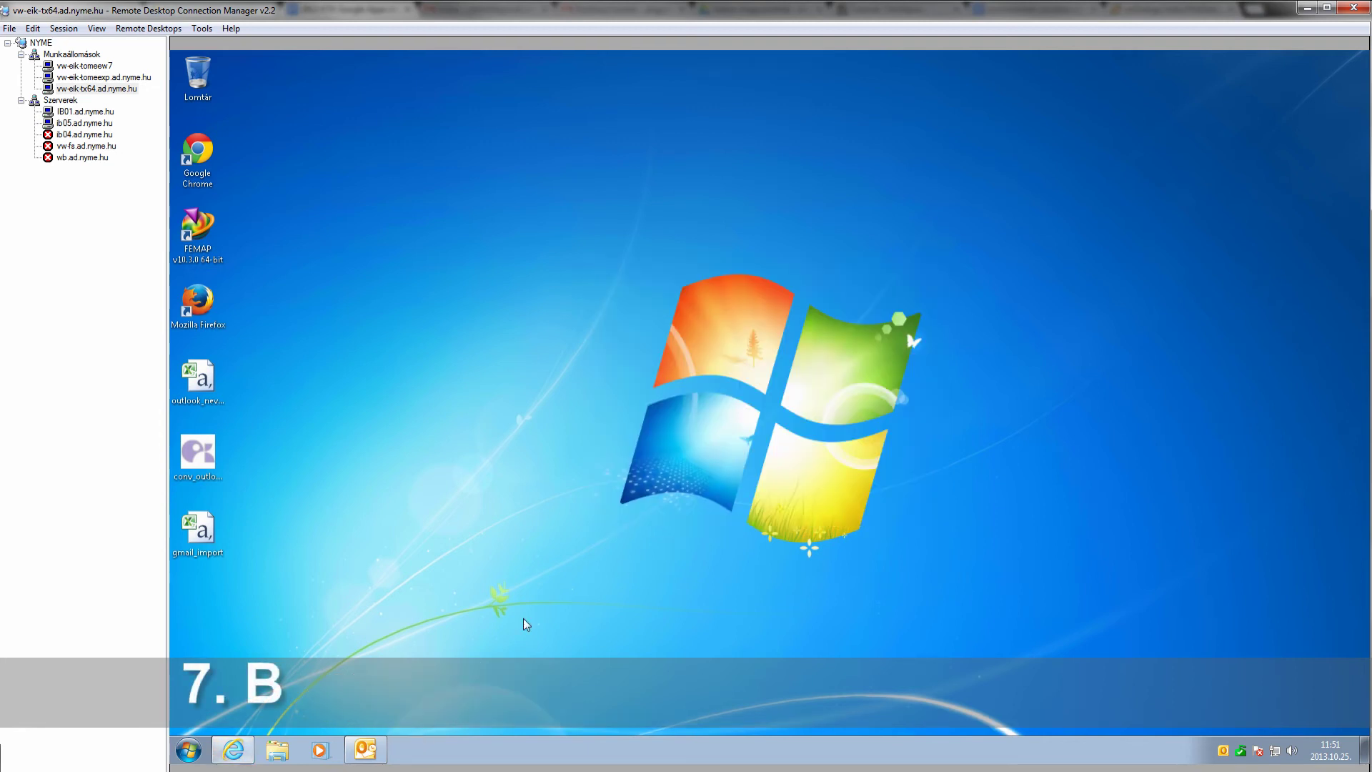
Switch to Internet Explorer and open gmail.com in place of the converter's download page
{"action": "left_click", "coordinate": [235, 749]}
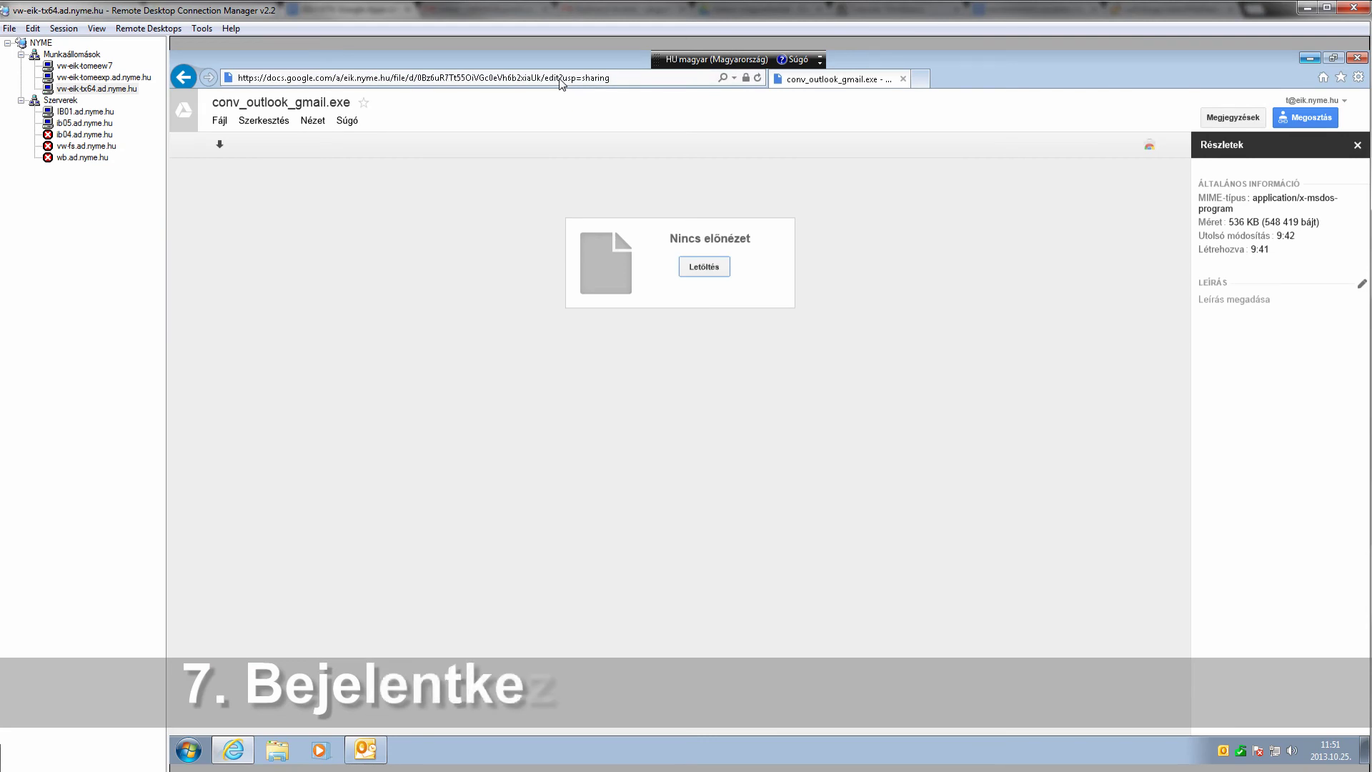
{"action": "left_click", "coordinate": [561, 81]}
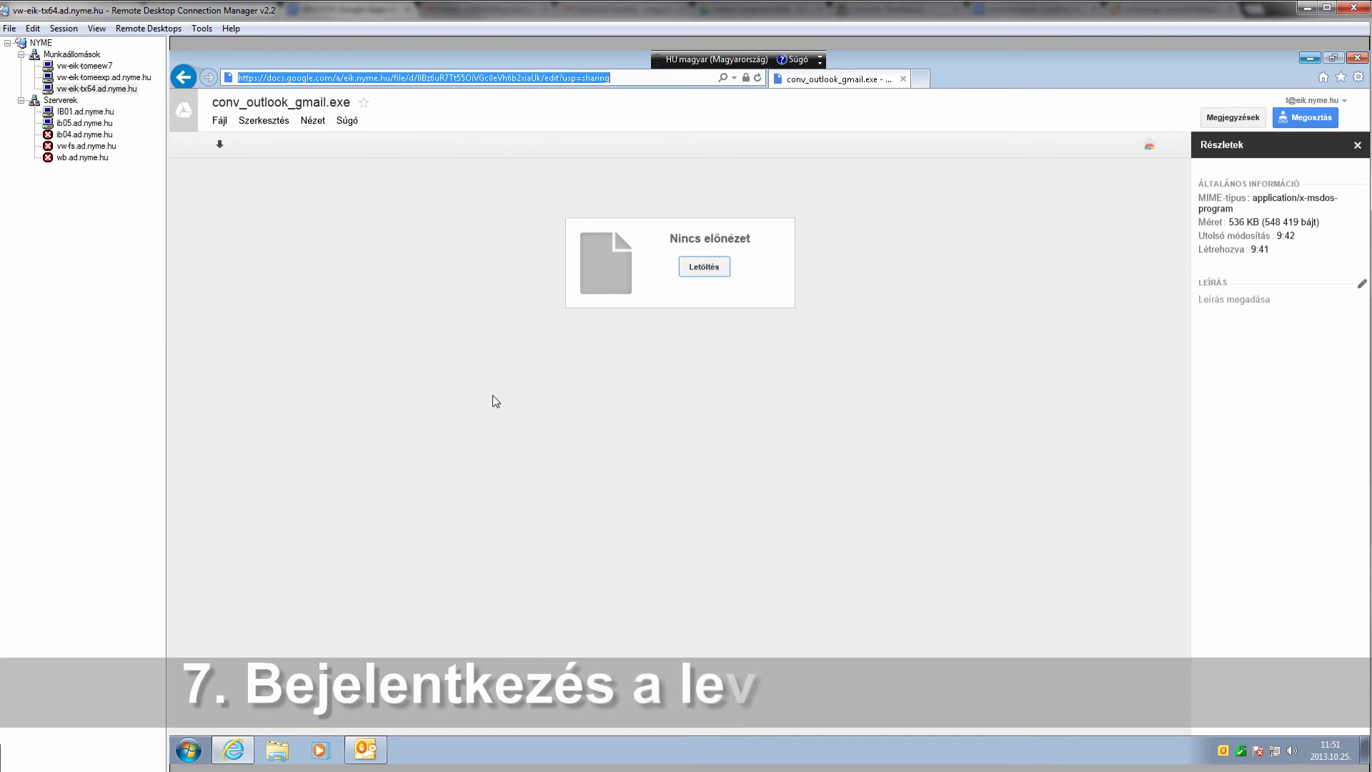
{"action": "type", "text": "gmail.com"}
{"action": "key", "text": "Return"}
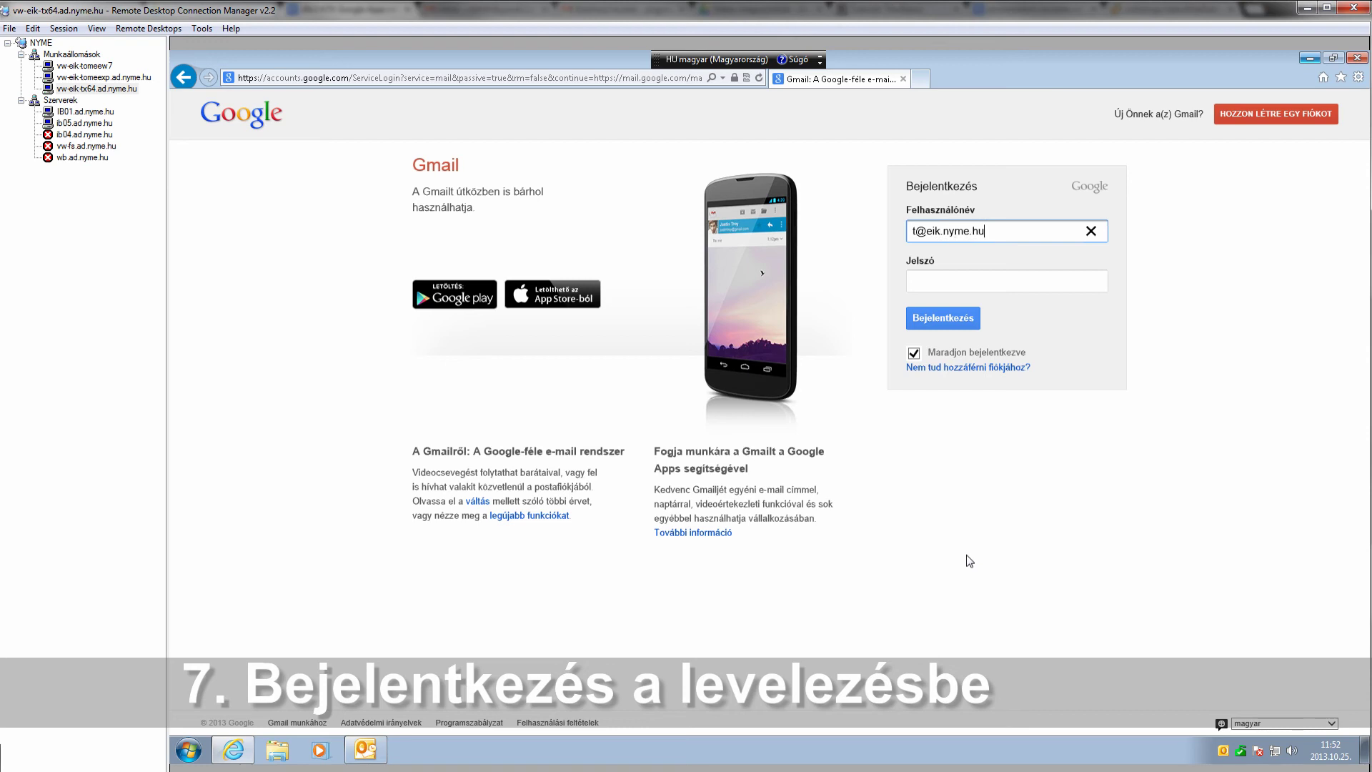
Enter the account password and sign in to Gmail
{"action": "key", "text": "Tab"}
{"action": "type", "text": "•••••••••••••••••••••••••••"}
{"action": "key", "text": "Return"}
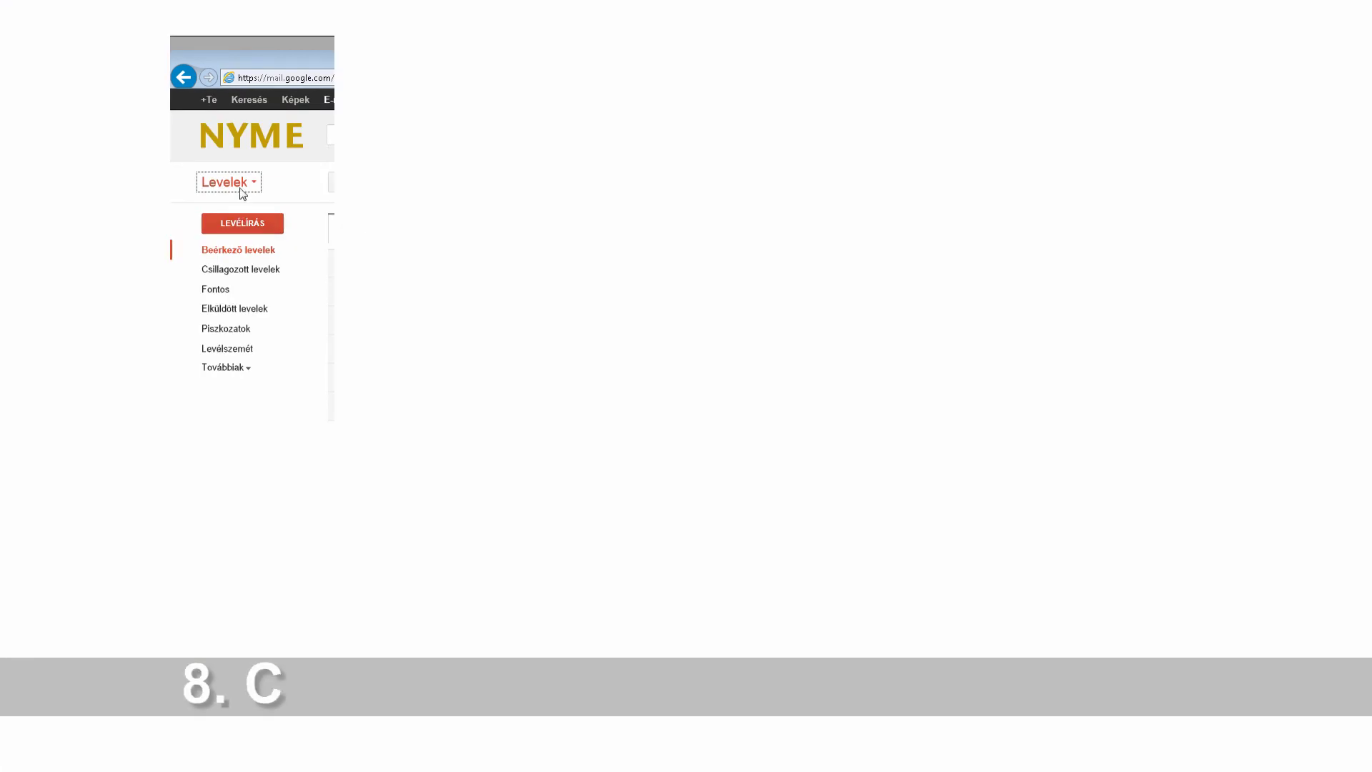
Switch Gmail from Levelek to the Címtár contacts view
{"action": "left_click", "coordinate": [243, 188]}
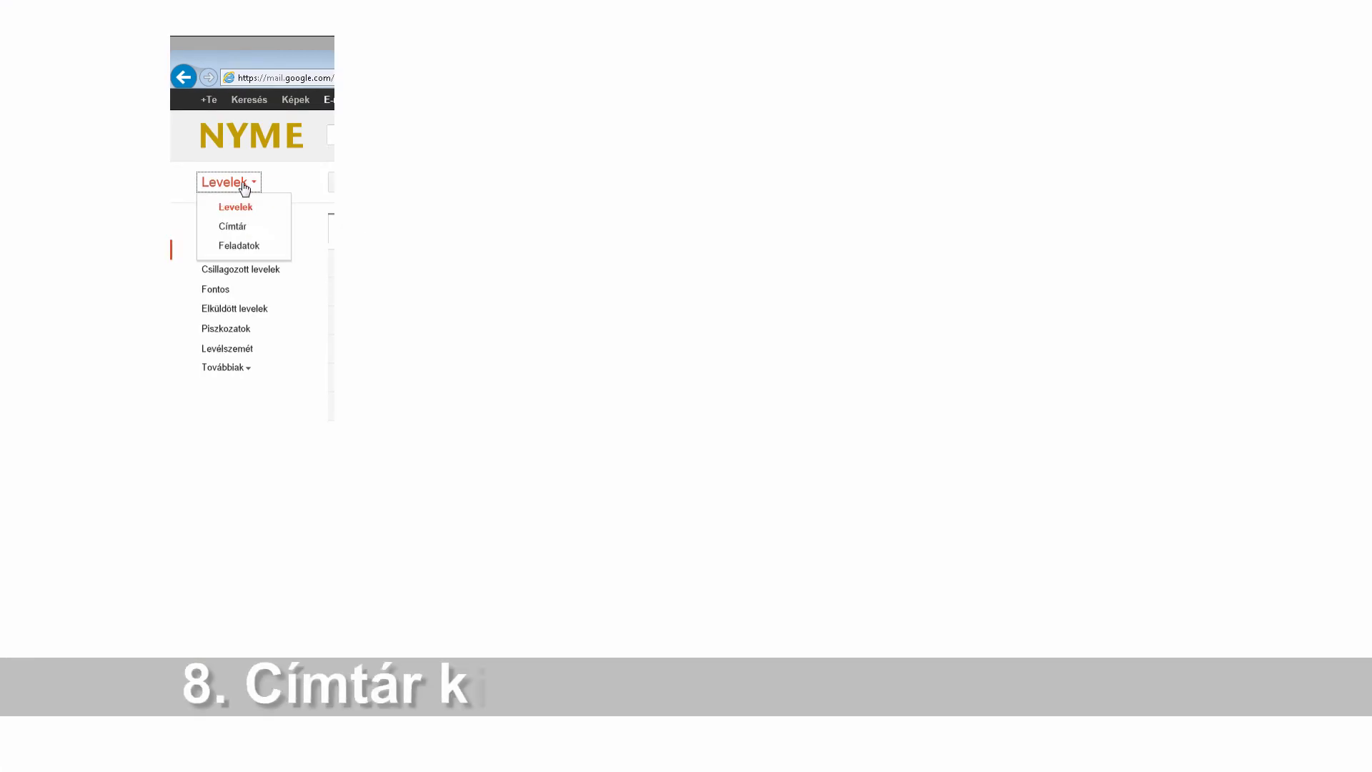
{"action": "left_click", "coordinate": [233, 227]}
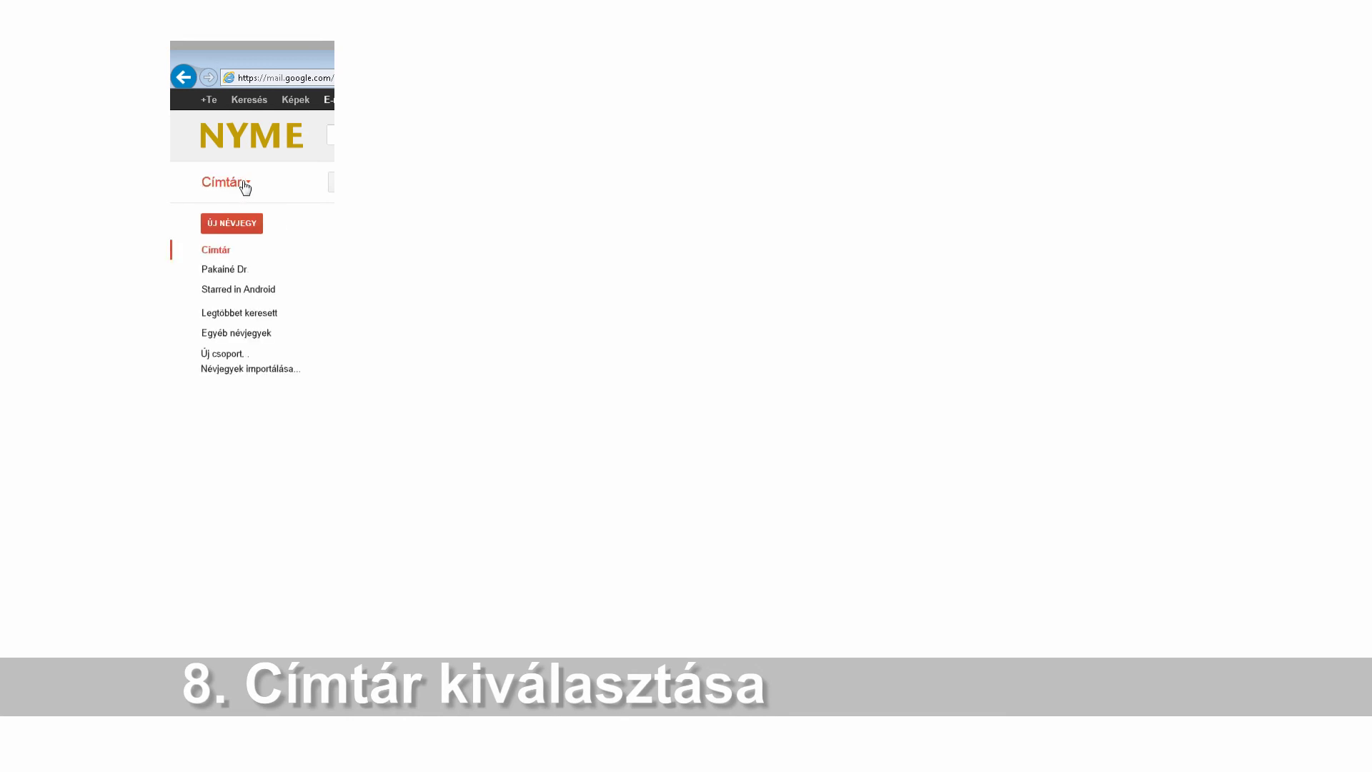
Import the gmail_import file from the desktop into the Gmail contacts
{"action": "left_click", "coordinate": [230, 370]}
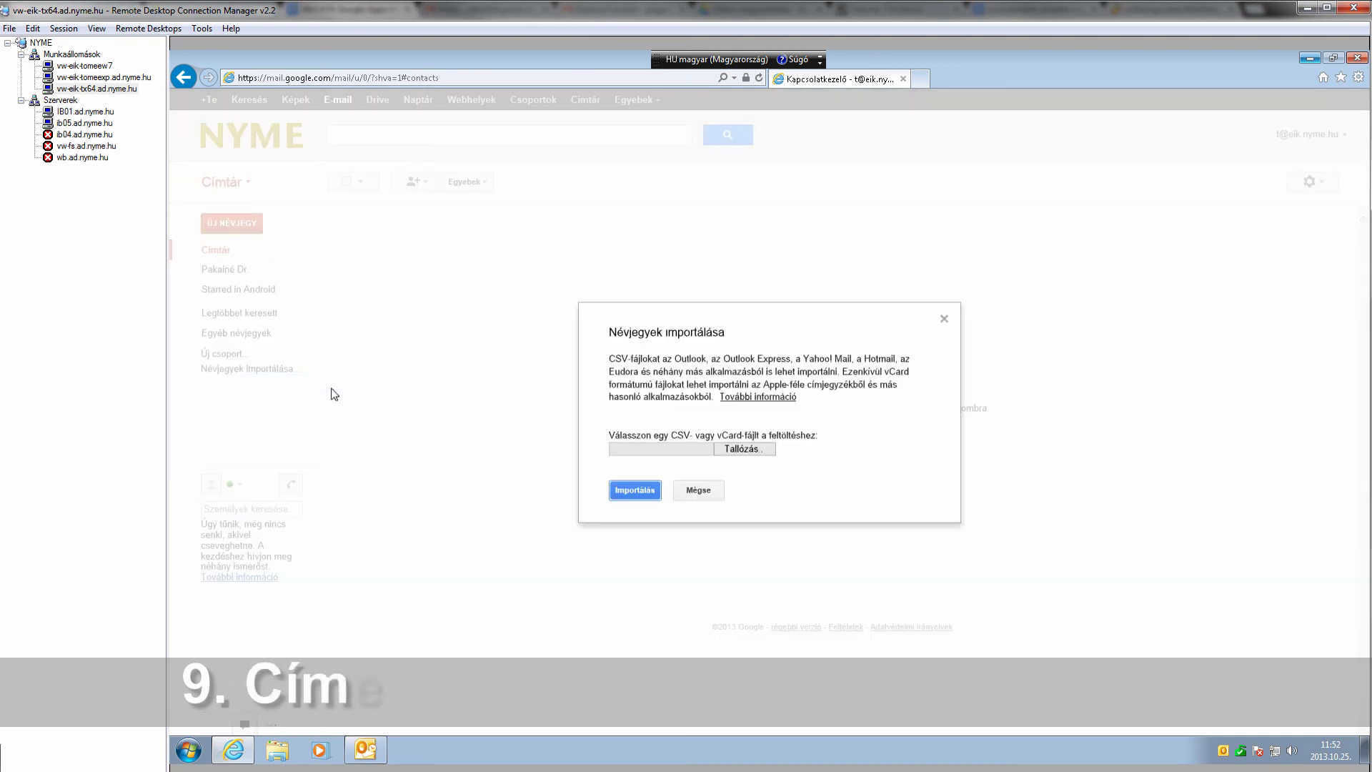
{"action": "left_click", "coordinate": [756, 453]}
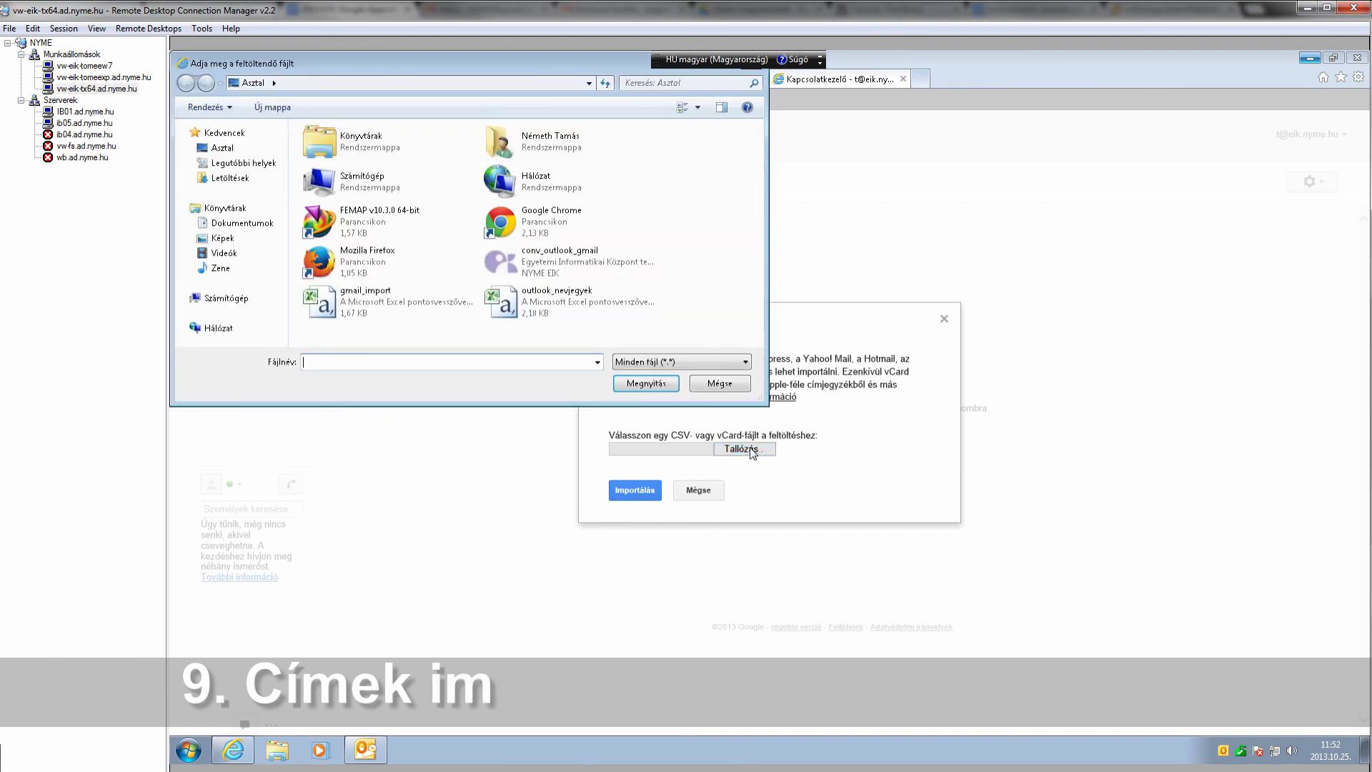
{"action": "left_click", "coordinate": [357, 296]}
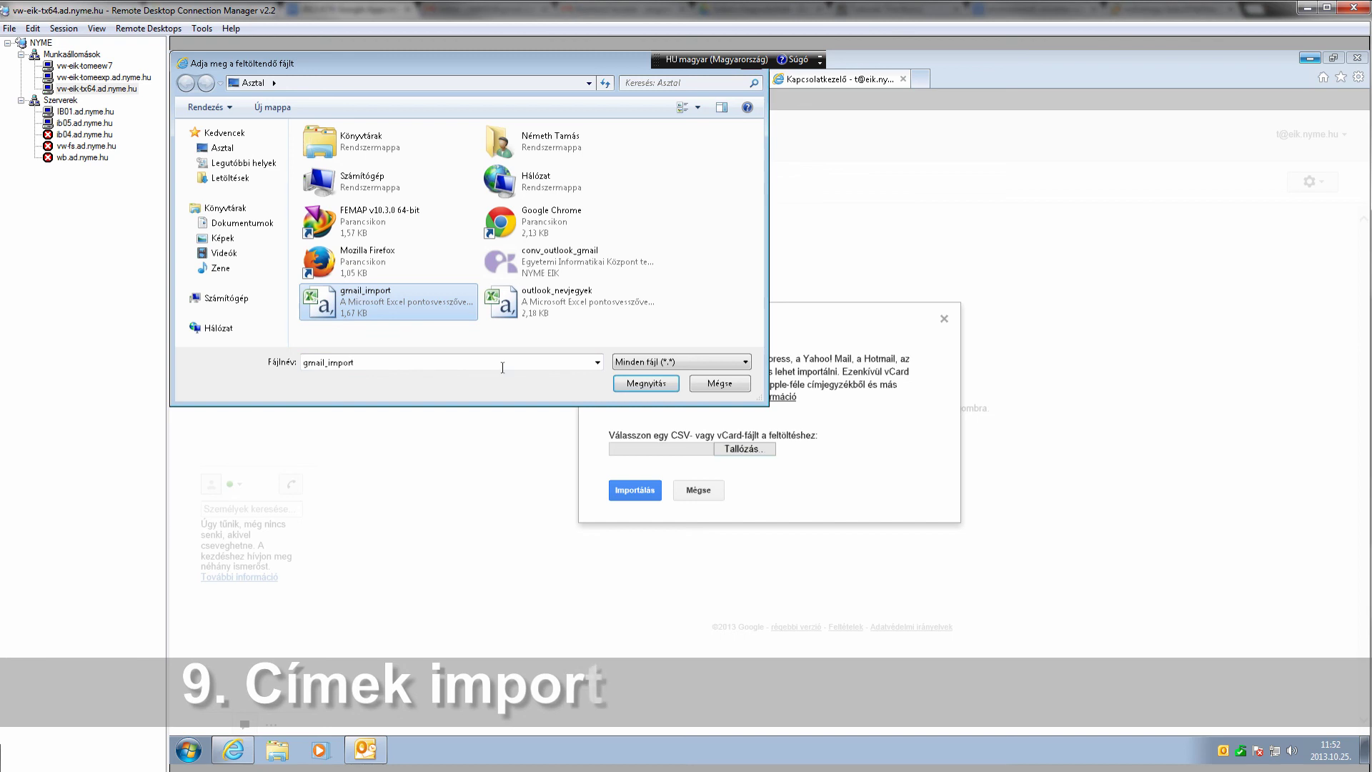
{"action": "left_click", "coordinate": [643, 385]}
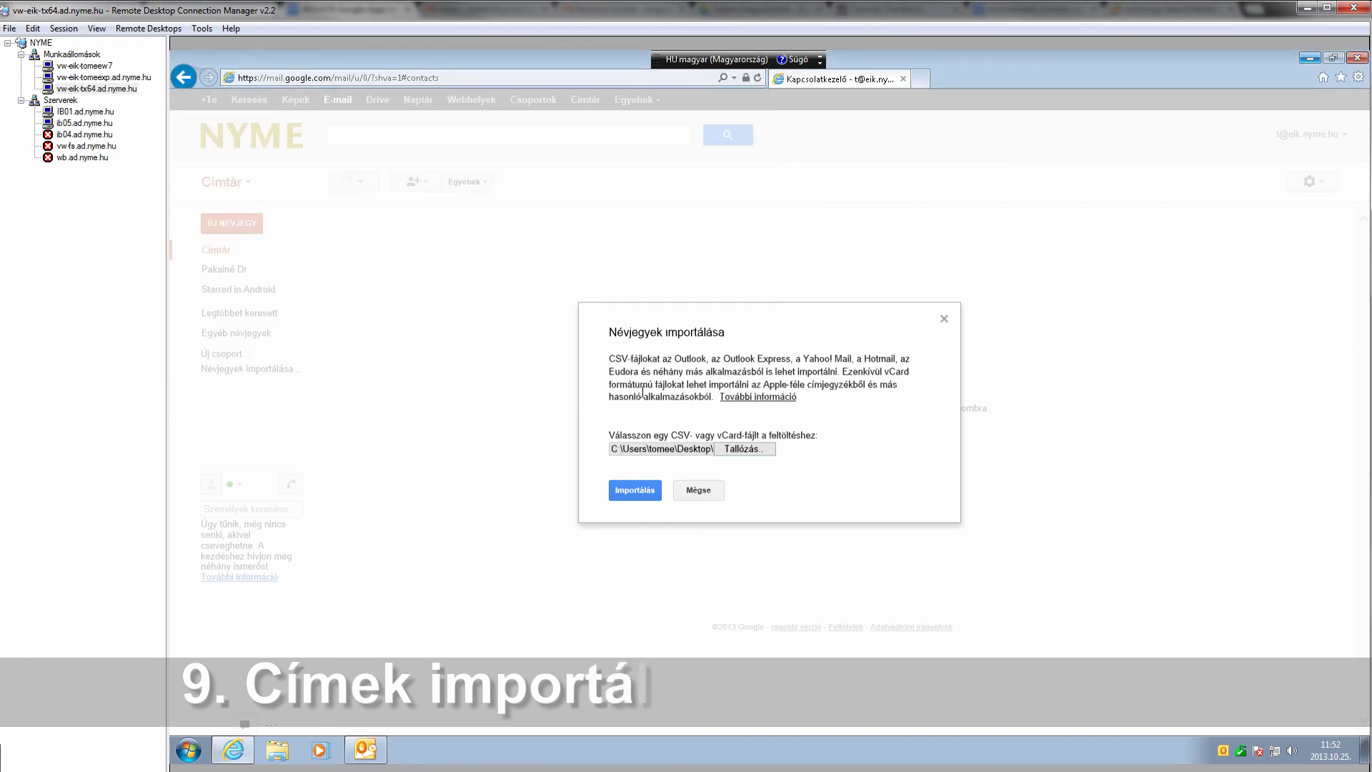
{"action": "left_click", "coordinate": [636, 490]}
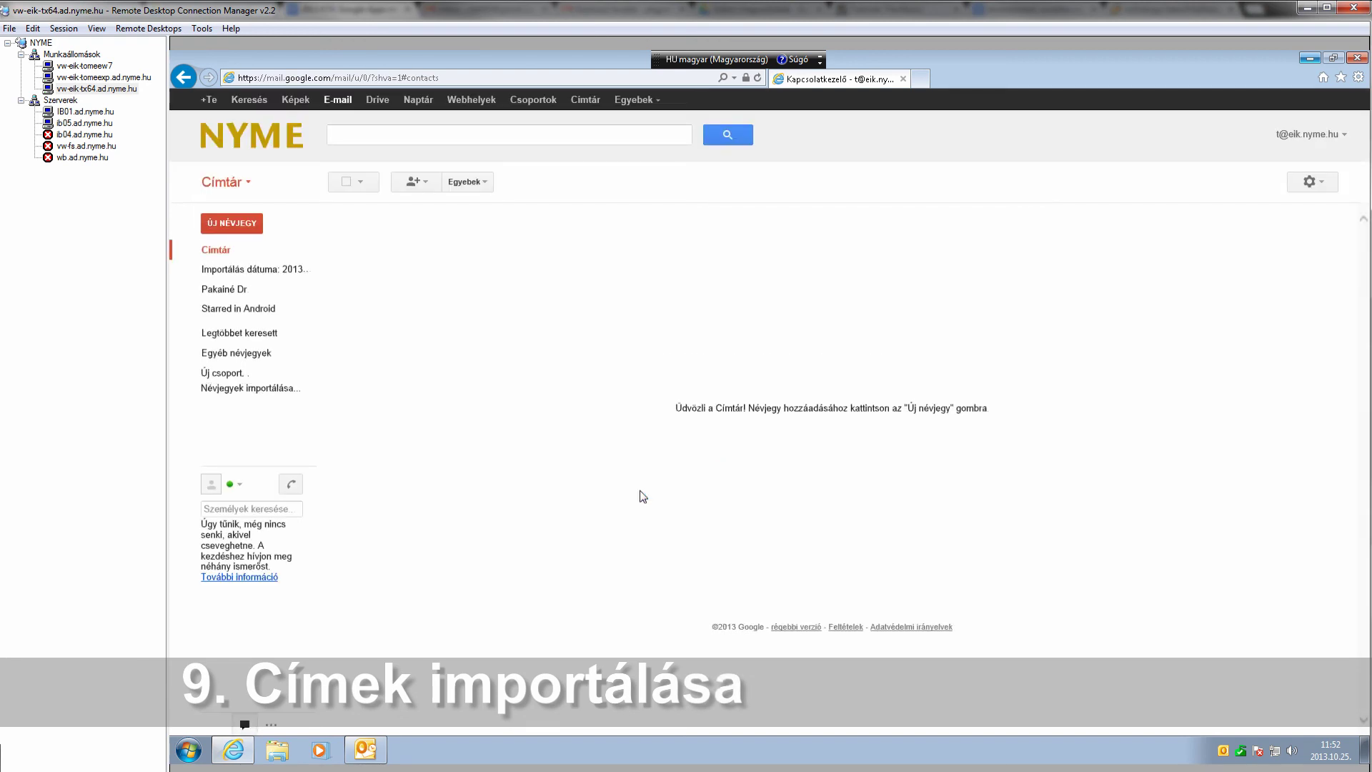
View the newly imported contact group and open the details of its first contact
{"action": "left_click", "coordinate": [237, 271]}
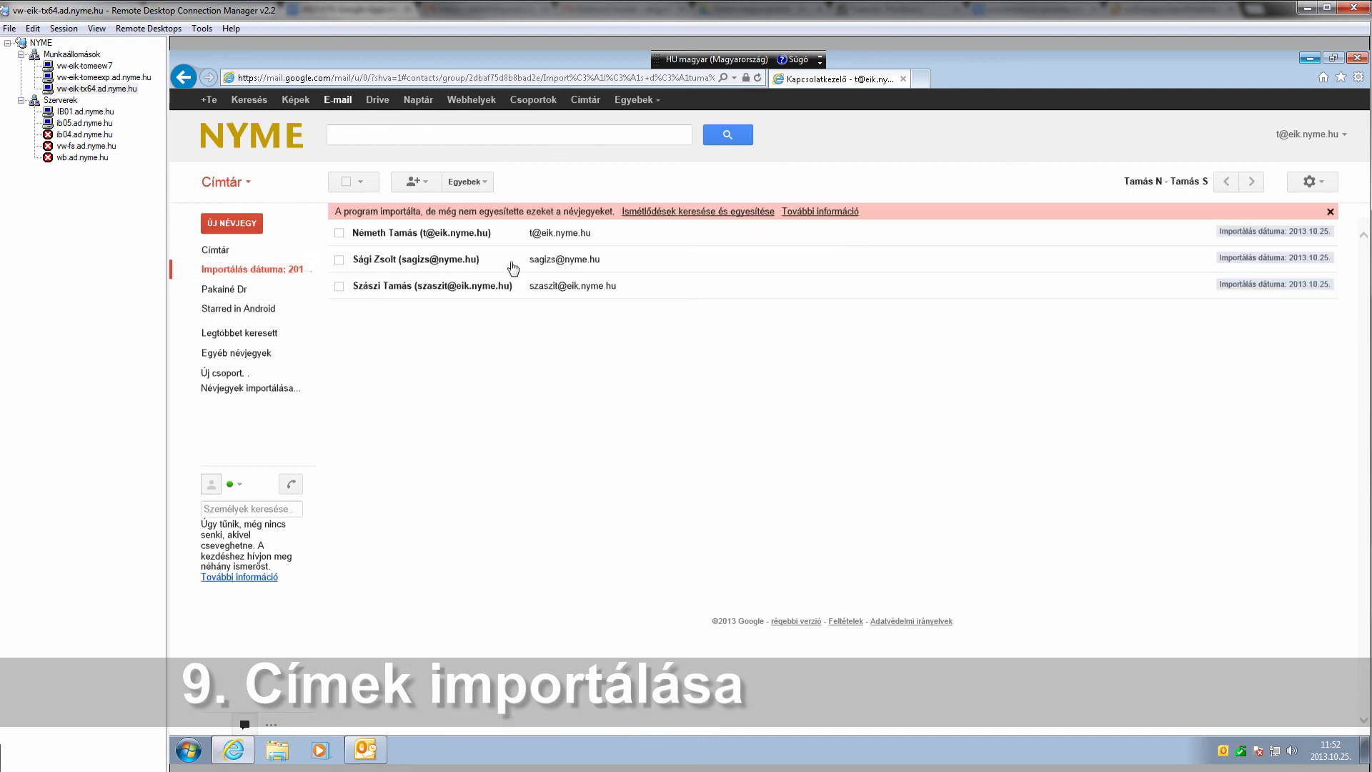
{"action": "left_click", "coordinate": [570, 238]}
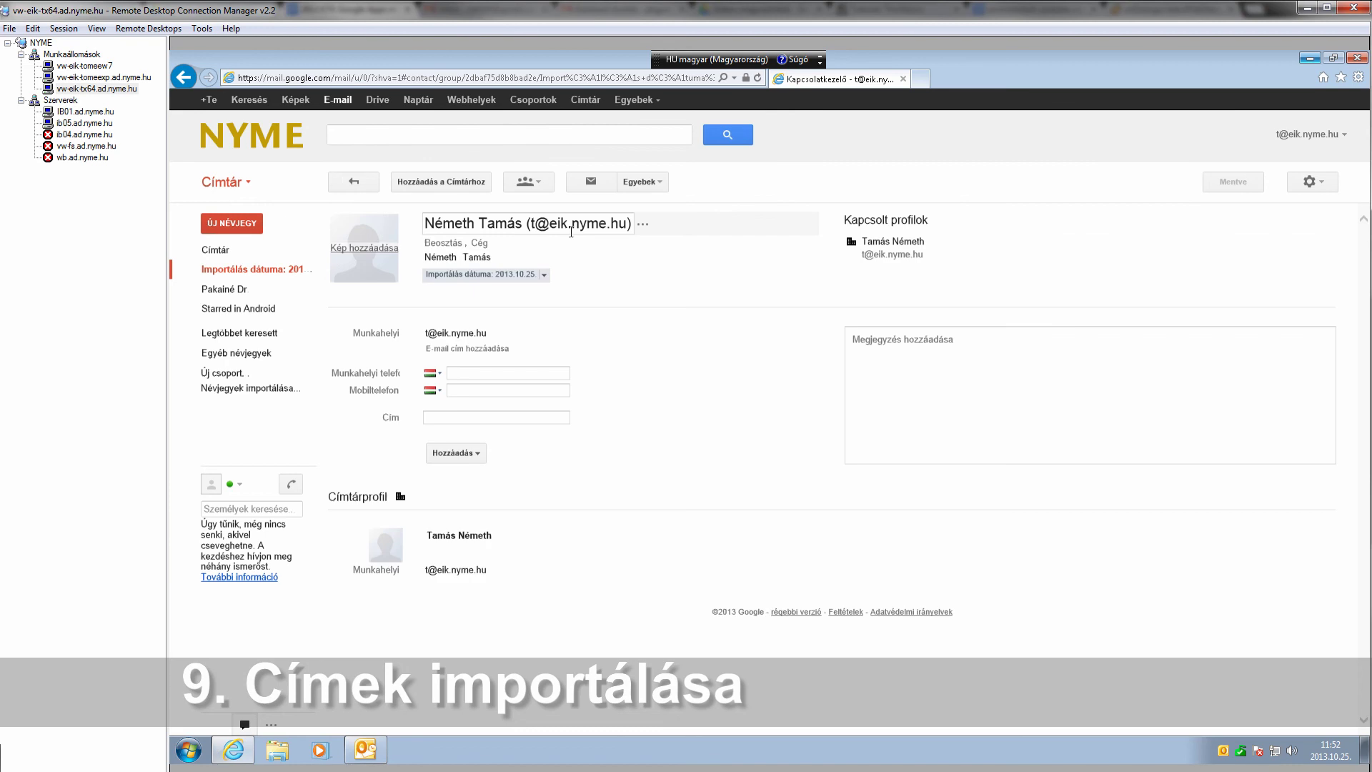